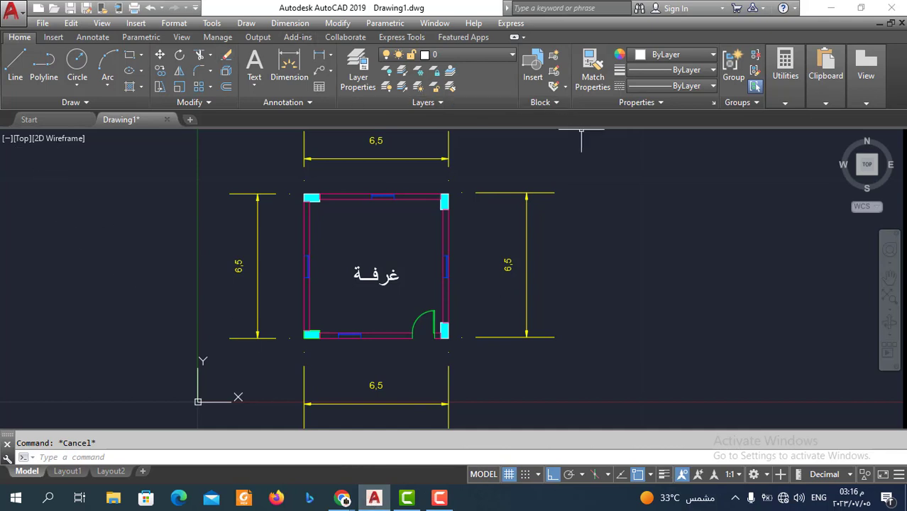
- Zoom around the plan, try selecting the door, and review the drawing's layers
scroll(528, 234, down, 2)
scroll(539, 273, up, 3)
scroll(543, 284, down, 3)
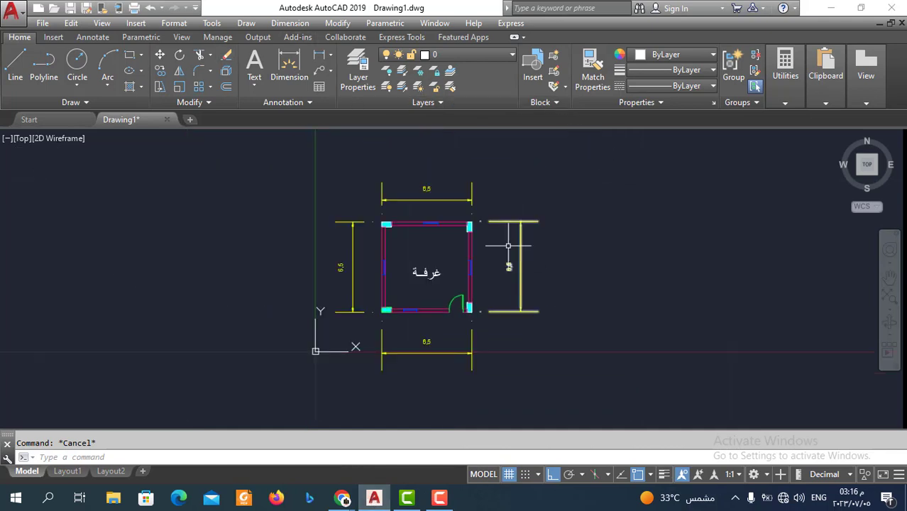
scroll(568, 277, up, 2)
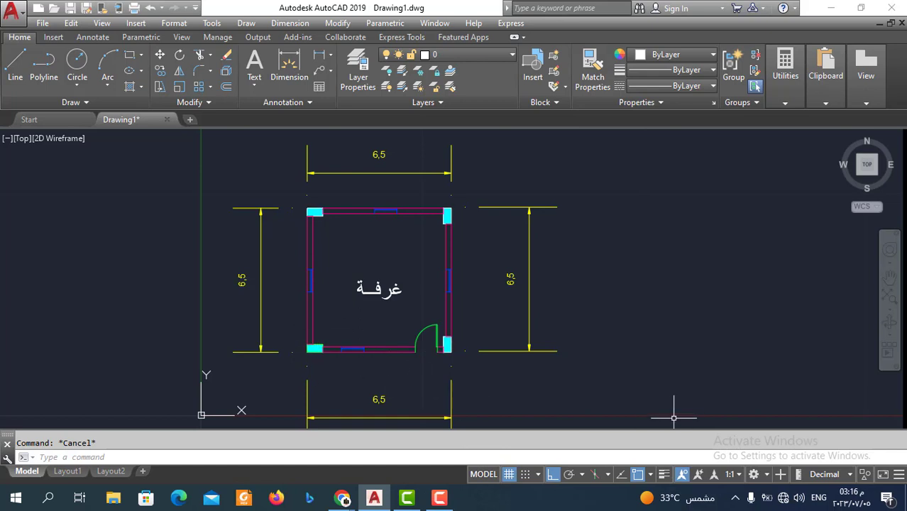
scroll(382, 340, up, 2)
click(426, 313)
click(436, 317)
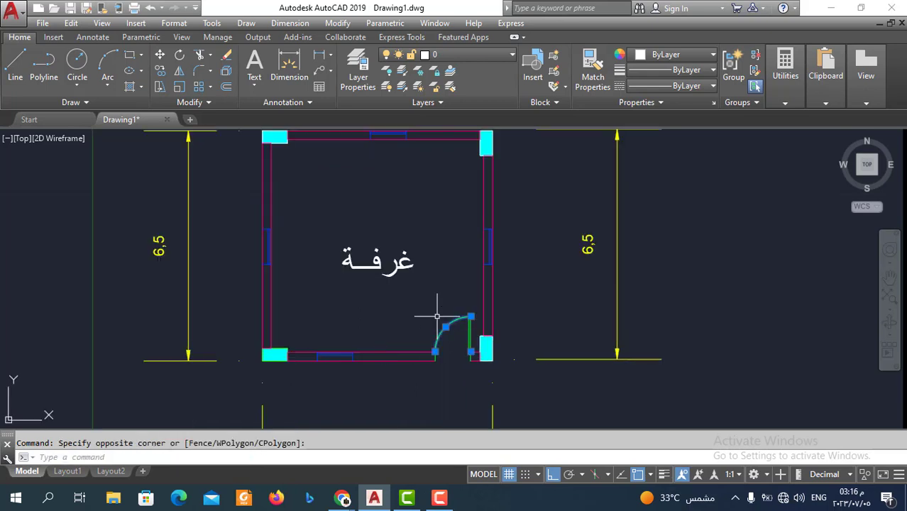
key(Escape)
click(502, 55)
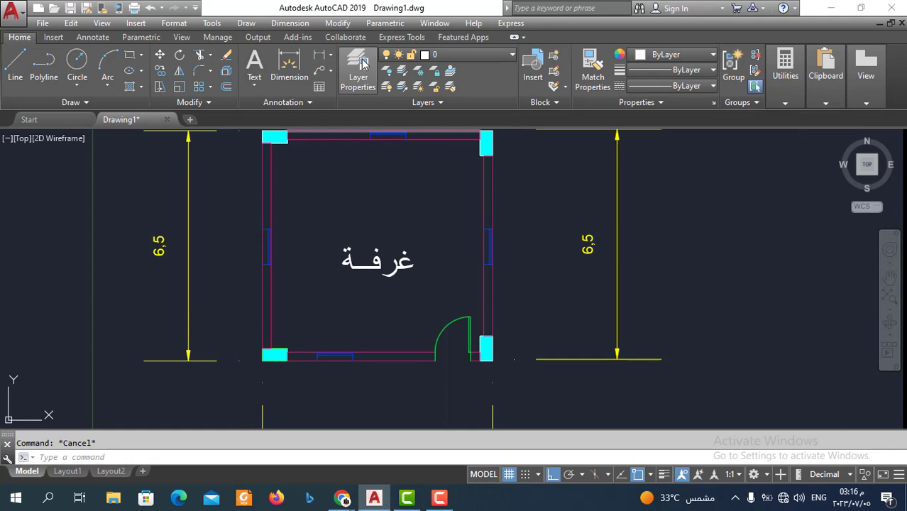
click(360, 64)
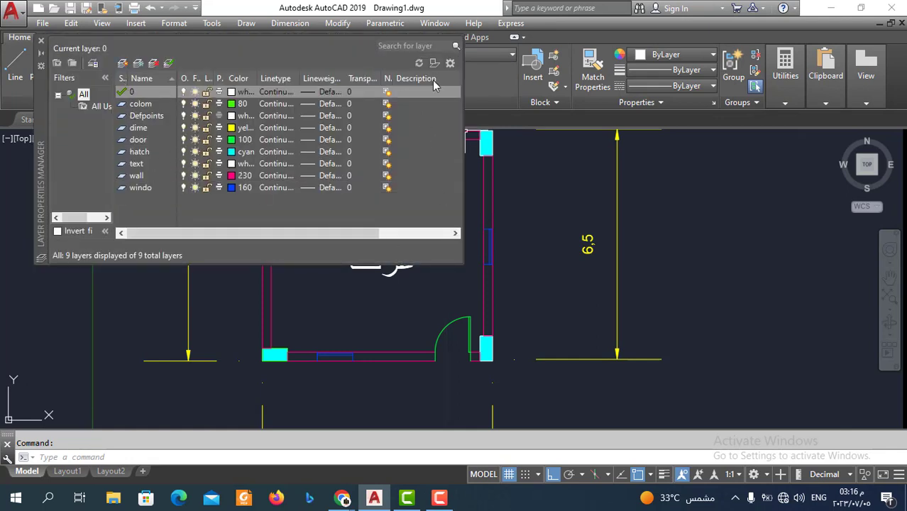
click(41, 41)
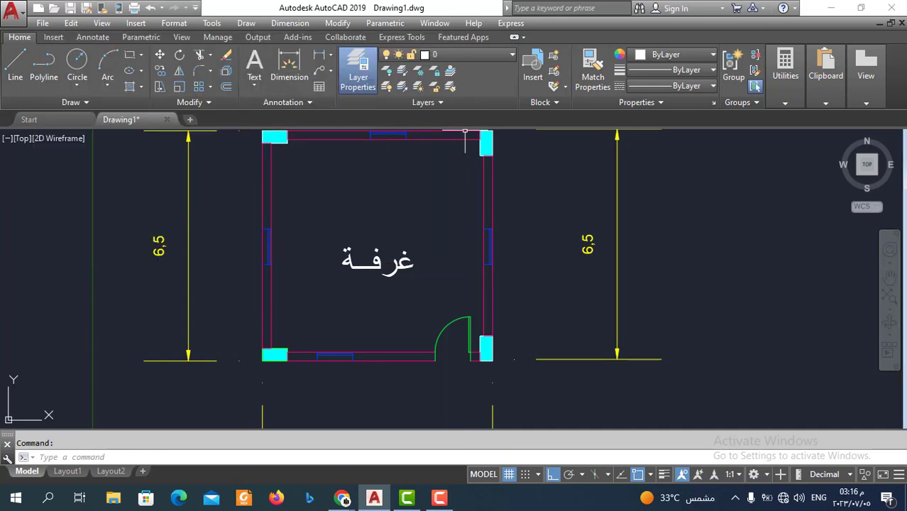
- Check the layer list and try selections over the door and room, cancelling each
click(450, 305)
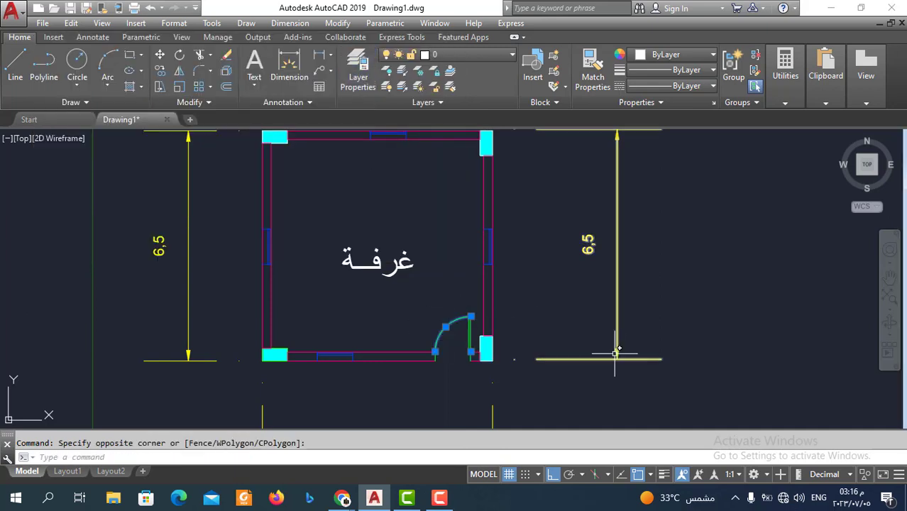
key(Escape)
scroll(494, 347, up, 1)
scroll(485, 333, up, 3)
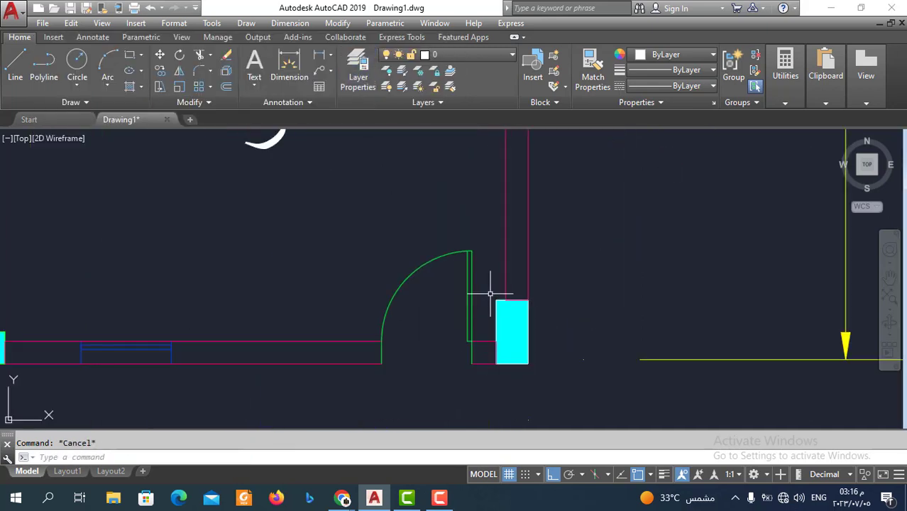
click(511, 55)
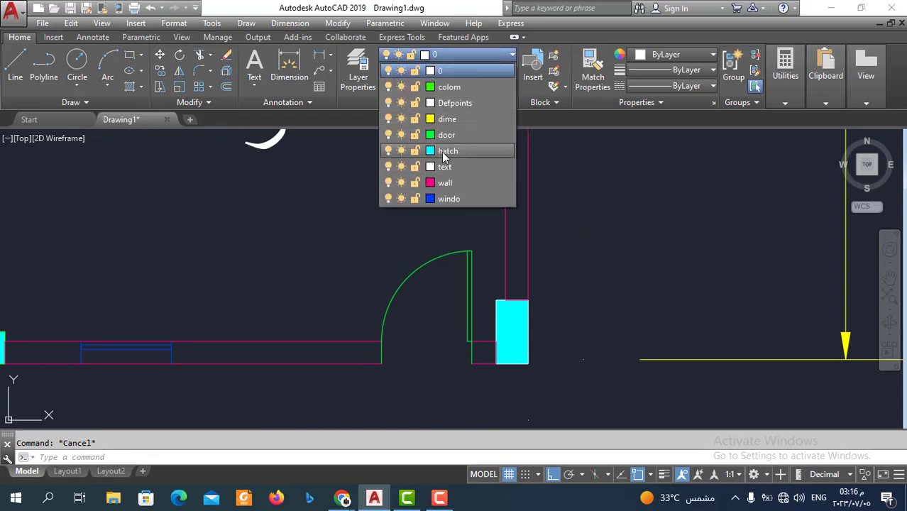
click(579, 219)
scroll(581, 239, down, 5)
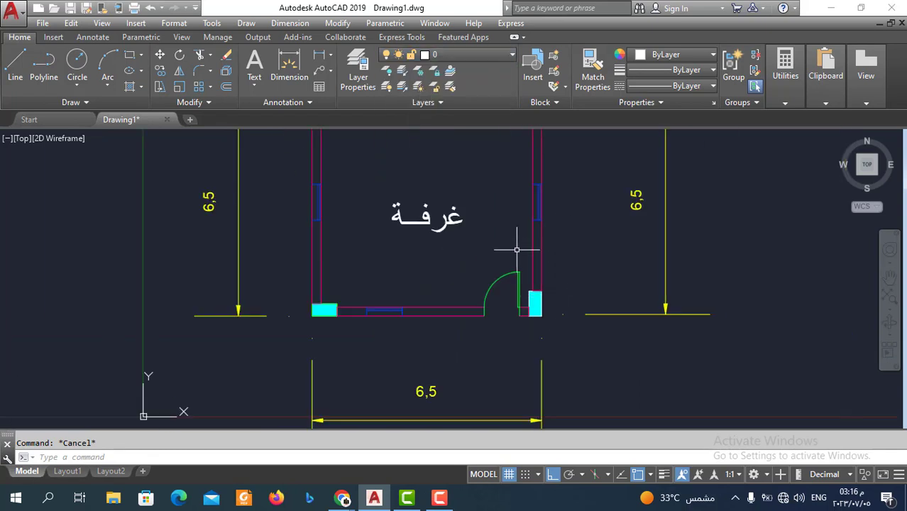
scroll(518, 245, down, 2)
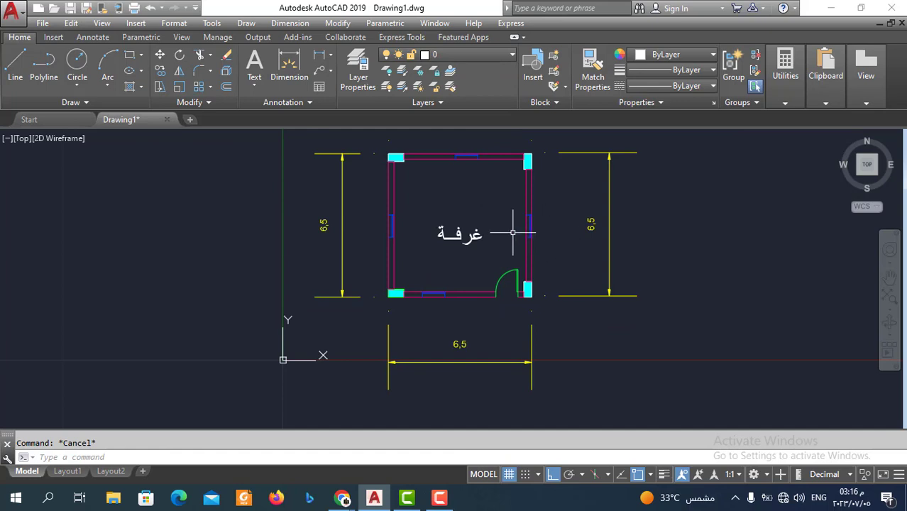
click(489, 204)
scroll(435, 259, down, 1)
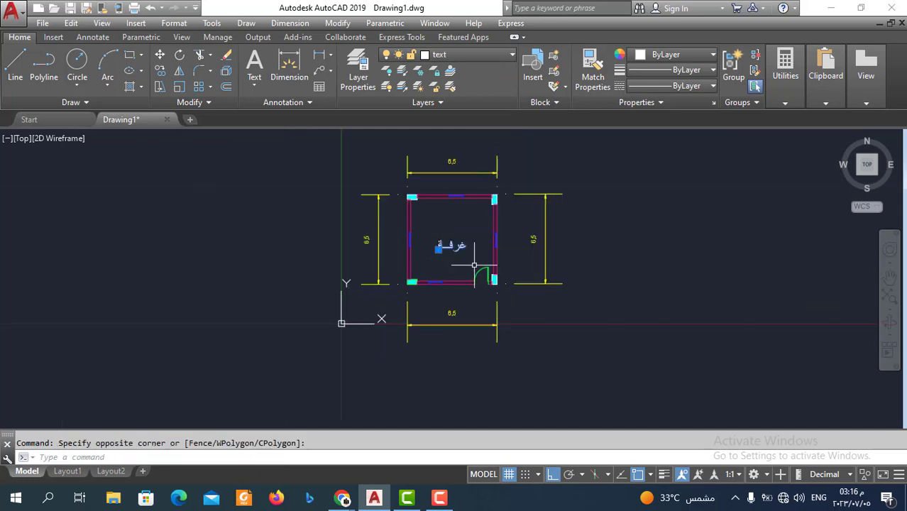
key(Escape)
scroll(499, 225, up, 1)
scroll(467, 247, down, 1)
scroll(462, 248, down, 1)
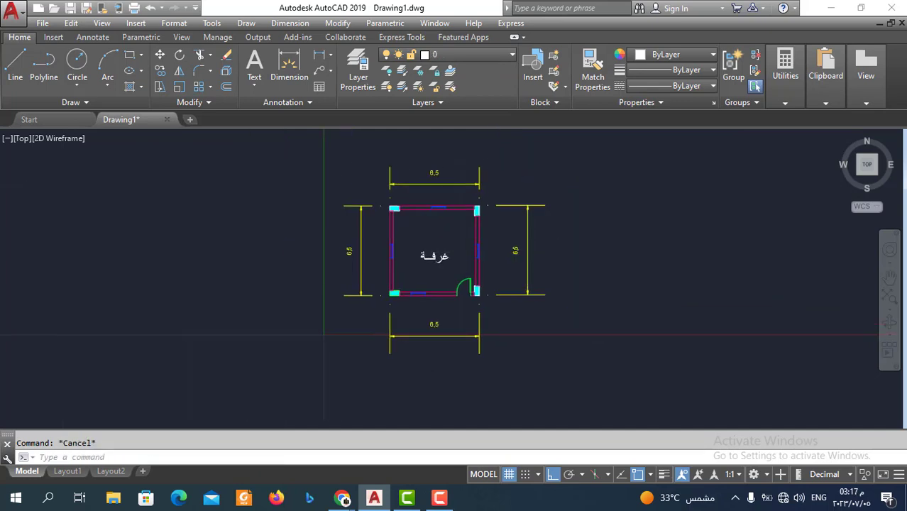
scroll(490, 254, up, 2)
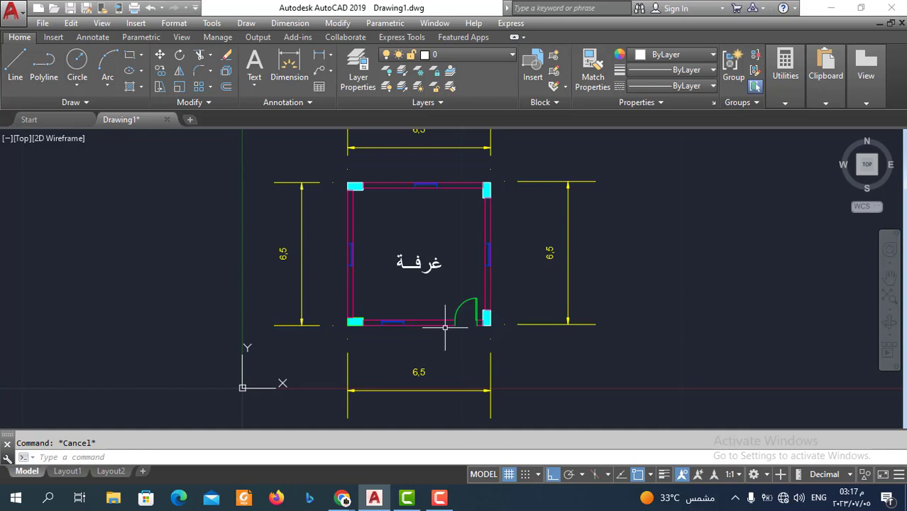
- Start Save As and browse to E:\0001\عمارة سكنية
click(41, 24)
click(44, 177)
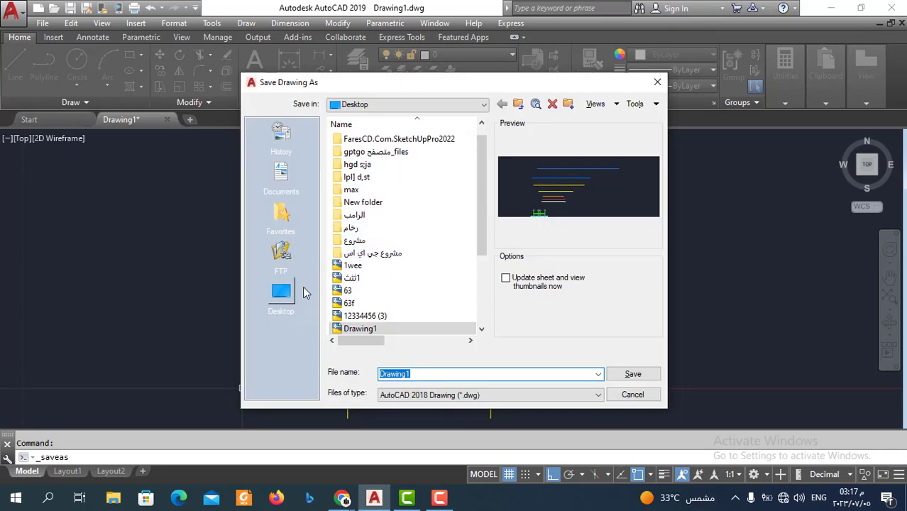
click(281, 292)
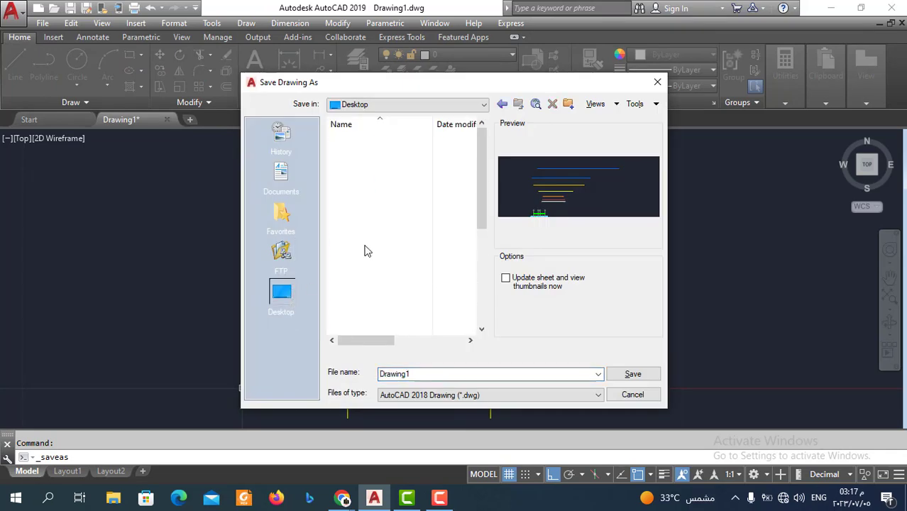
double_click(359, 163)
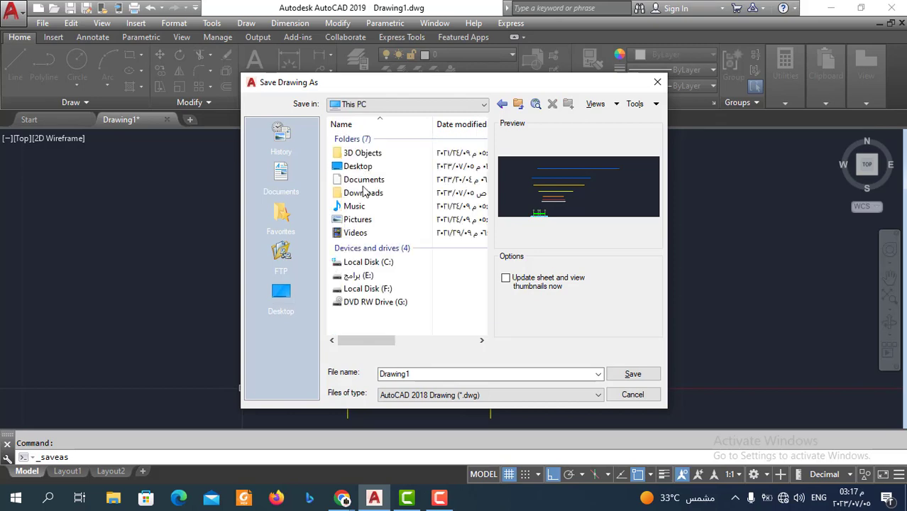
double_click(359, 276)
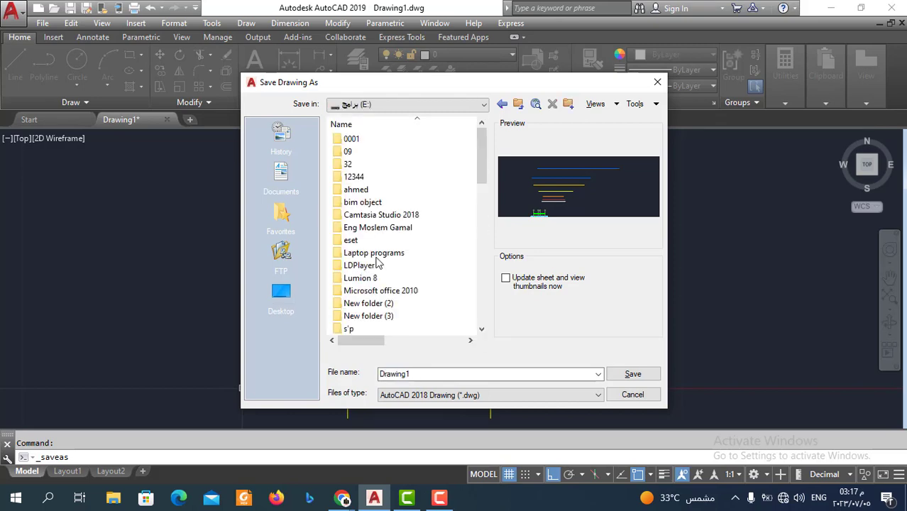
scroll(377, 259, down, 1)
scroll(368, 206, up, 1)
double_click(374, 138)
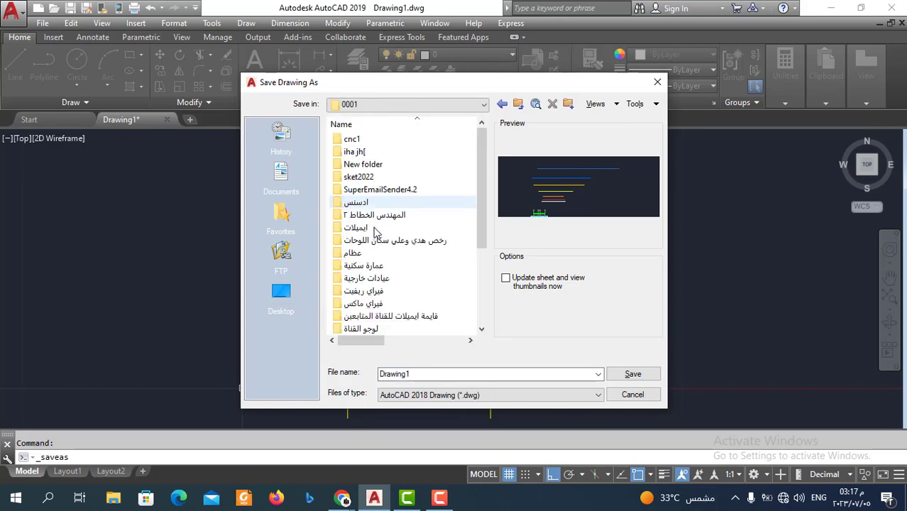
scroll(378, 232, down, 1)
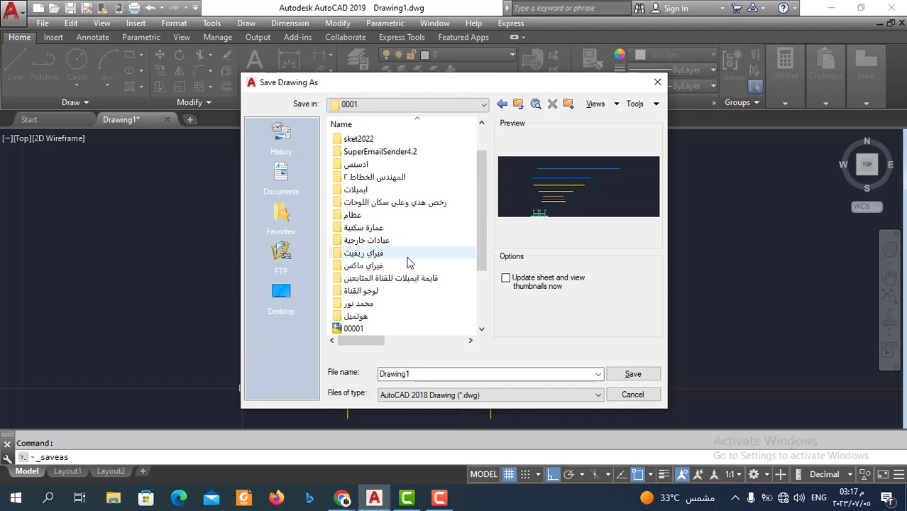
double_click(378, 229)
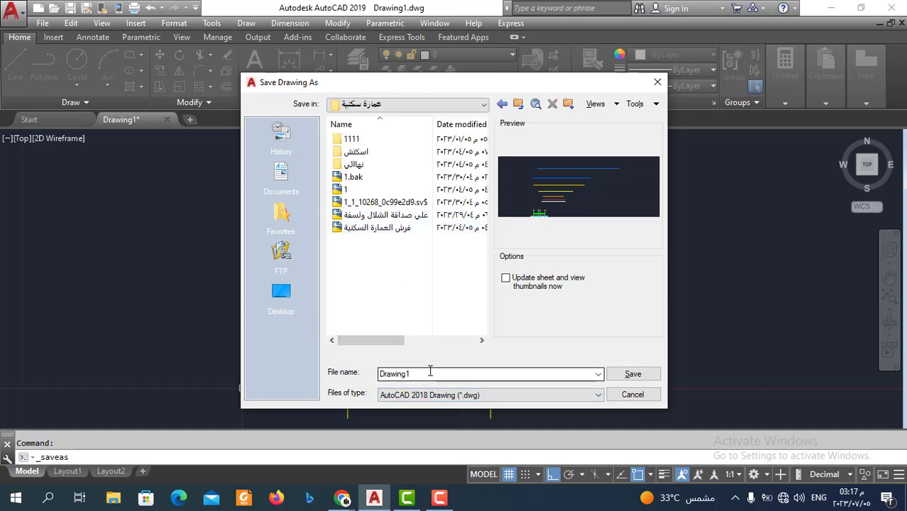
- Replace the file name with غرفة, typed in Arabic
drag(429, 370, 360, 382)
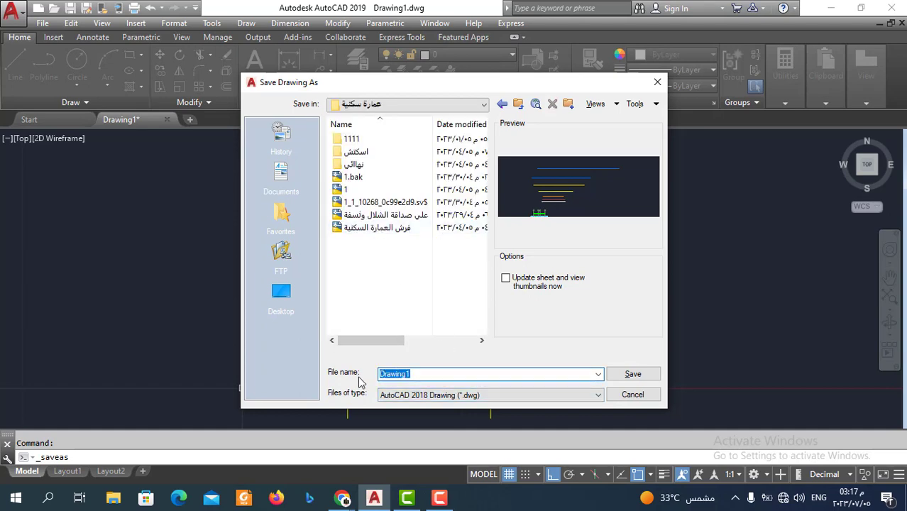
text(yv)
key(alt+shift)
text(غ)
text(رفة)
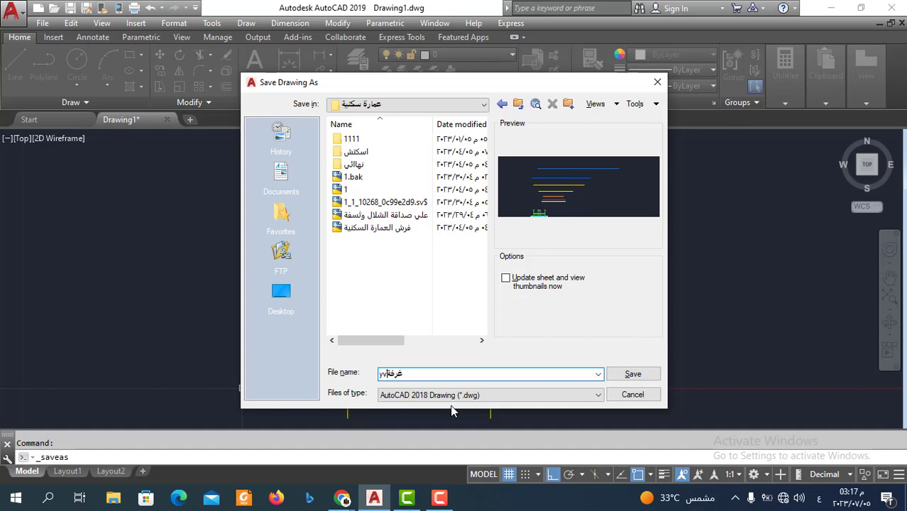
click(451, 395)
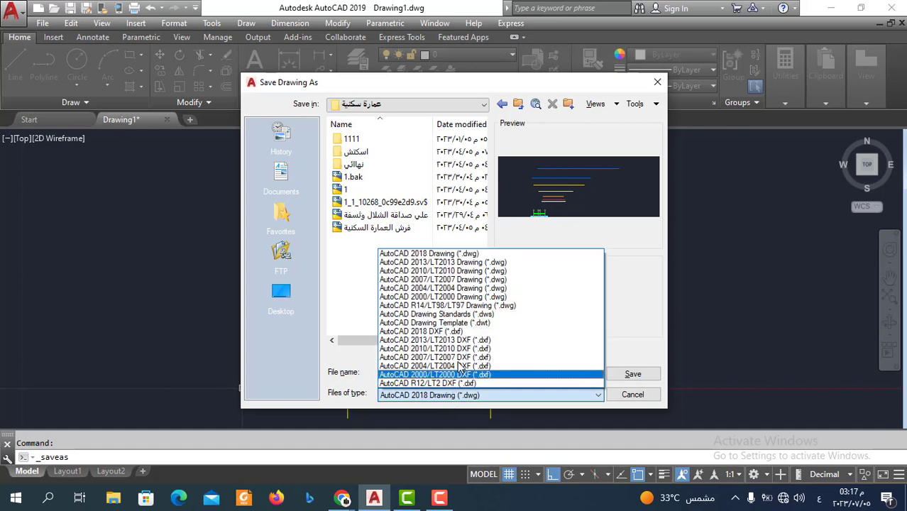
- Save the drawing as AutoCAD 2007/LT2007 .dwg and minimise AutoCAD
click(460, 280)
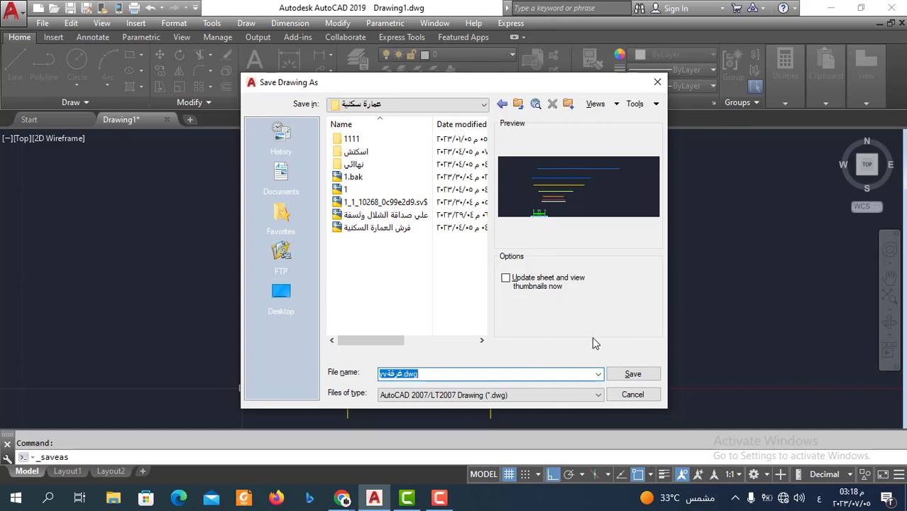
click(630, 376)
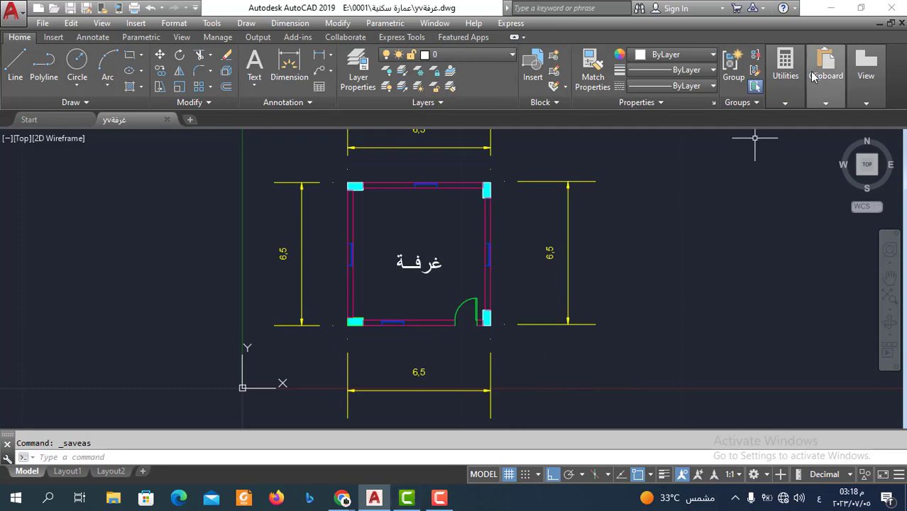
click(830, 8)
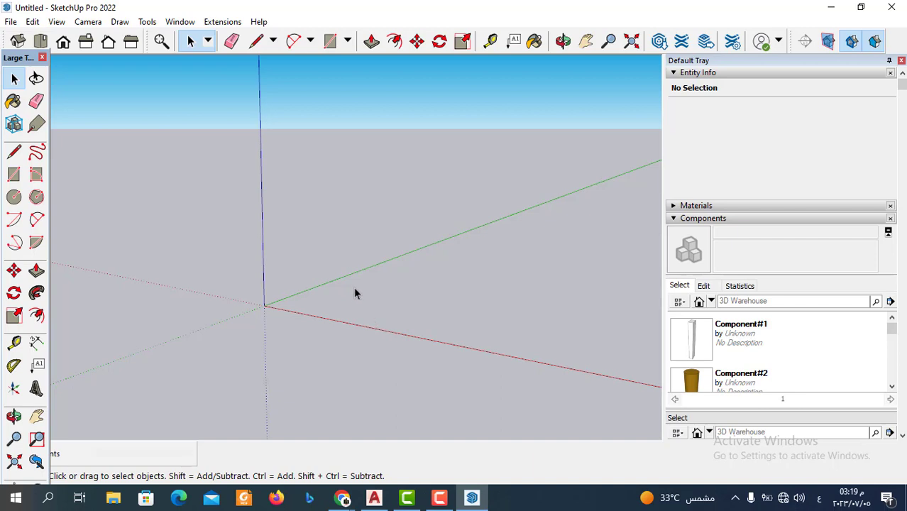
- Import the room DWG from the project folder with units set to Meters
click(11, 21)
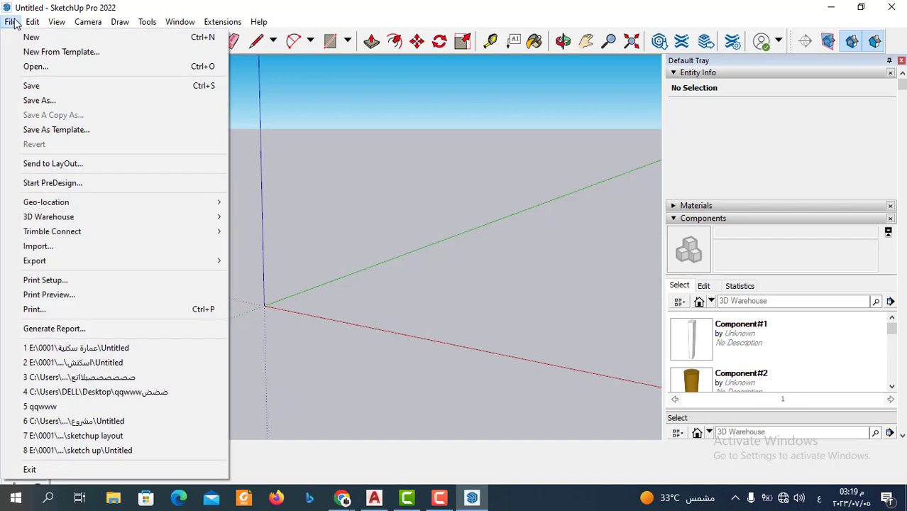
click(480, 249)
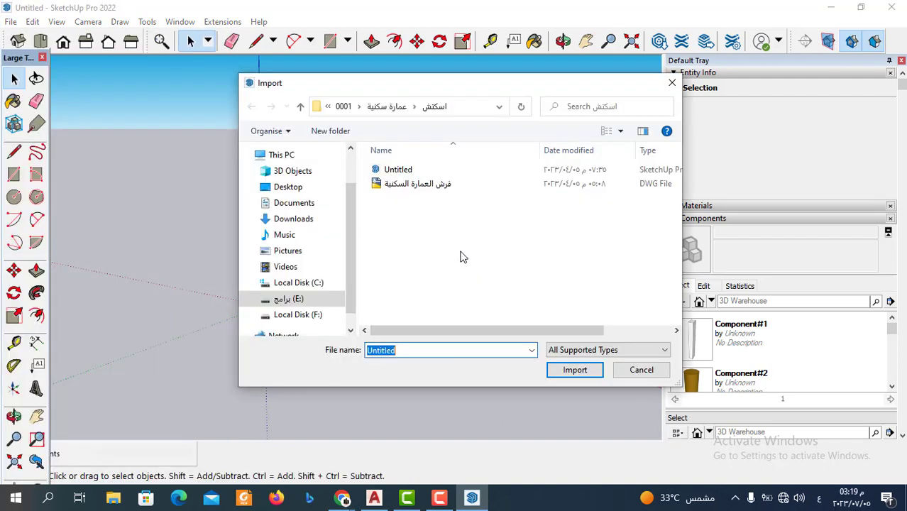
click(299, 106)
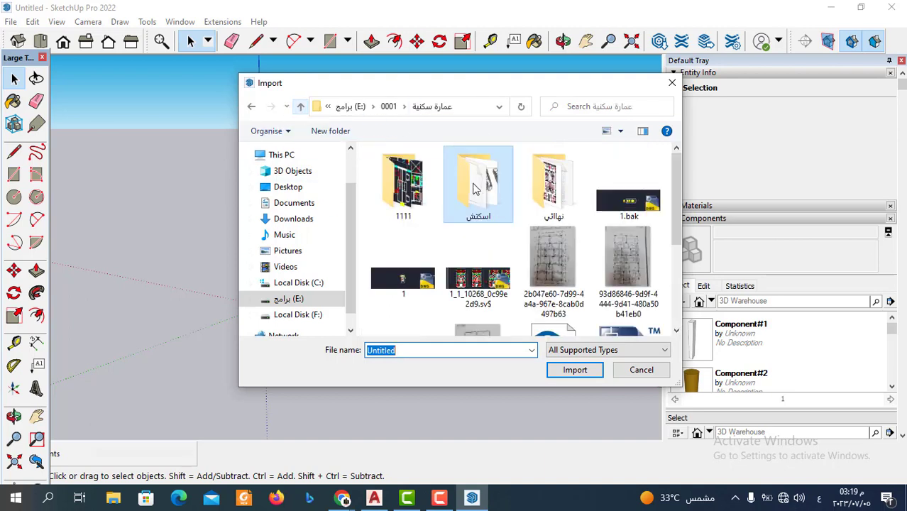
scroll(635, 219, down, 2)
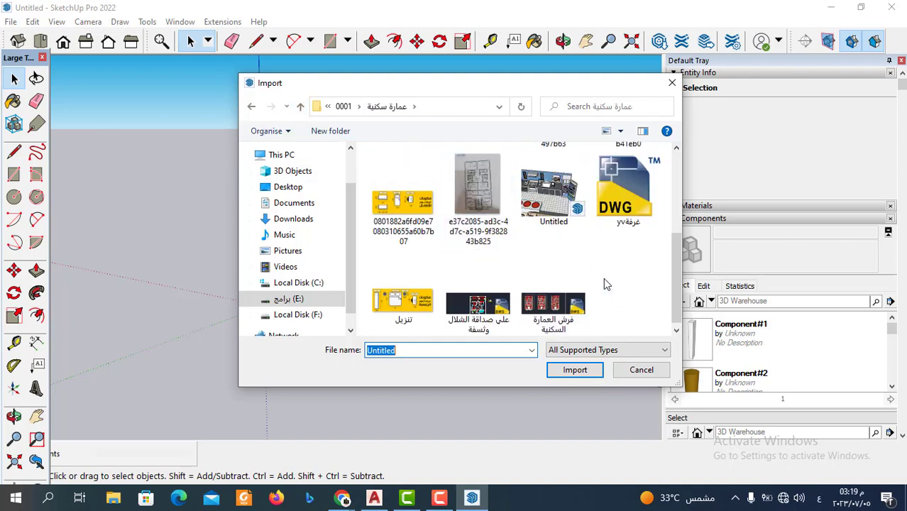
click(638, 212)
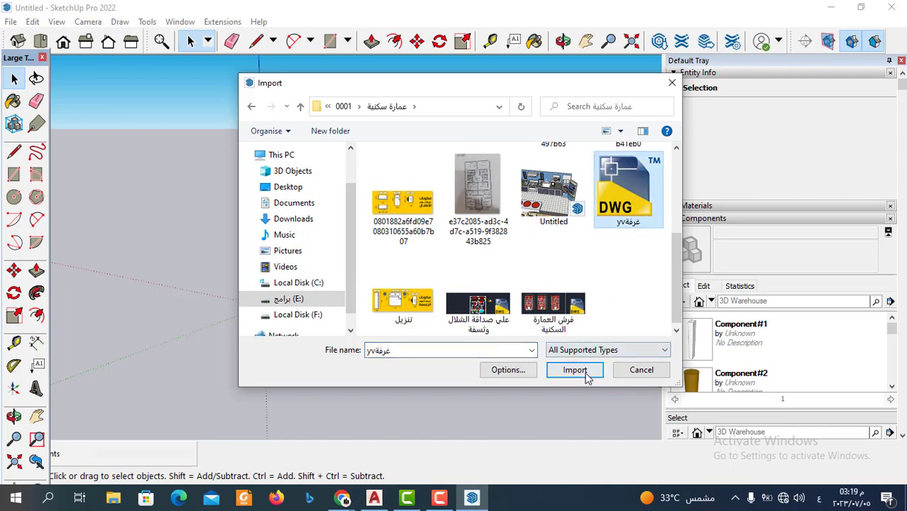
click(514, 376)
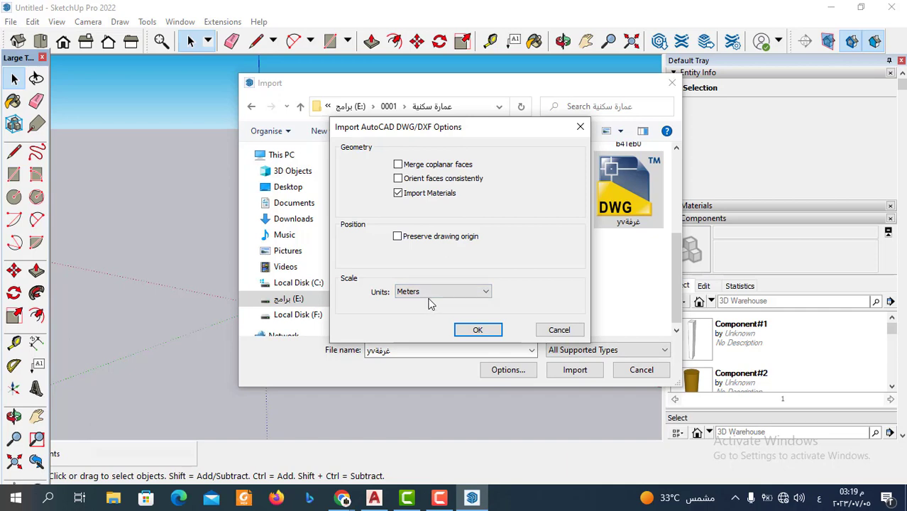
click(479, 331)
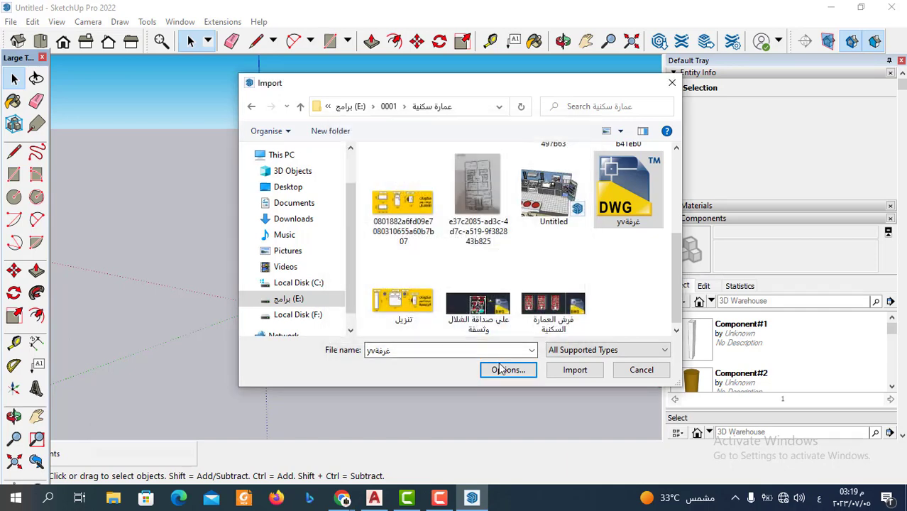
click(574, 374)
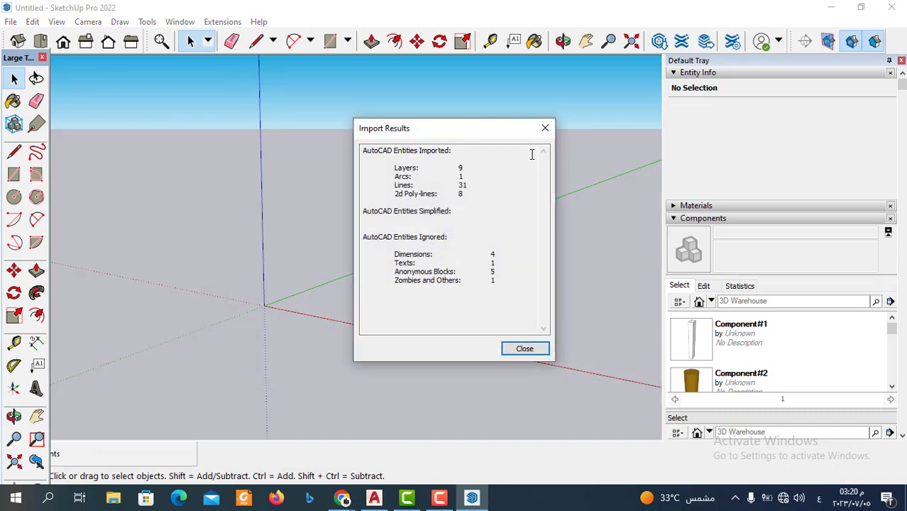
- Close the import summary and orbit to look down on the room plan
click(530, 353)
scroll(395, 271, down, 3)
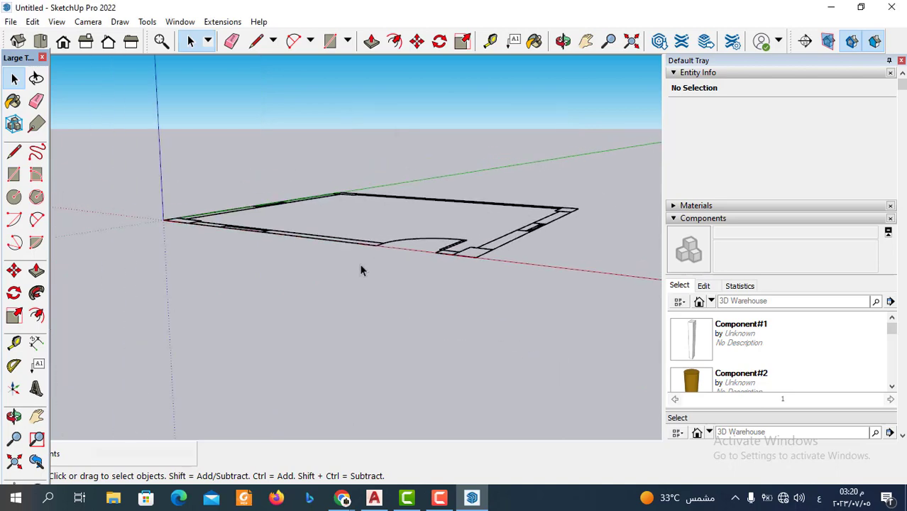
mouse_move(360, 269)
middle_down()
mouse_move(314, 339)
mouse_move(478, 233)
mouse_move(348, 245)
mouse_move(409, 354)
mouse_move(398, 267)
mouse_move(419, 188)
middle_up()
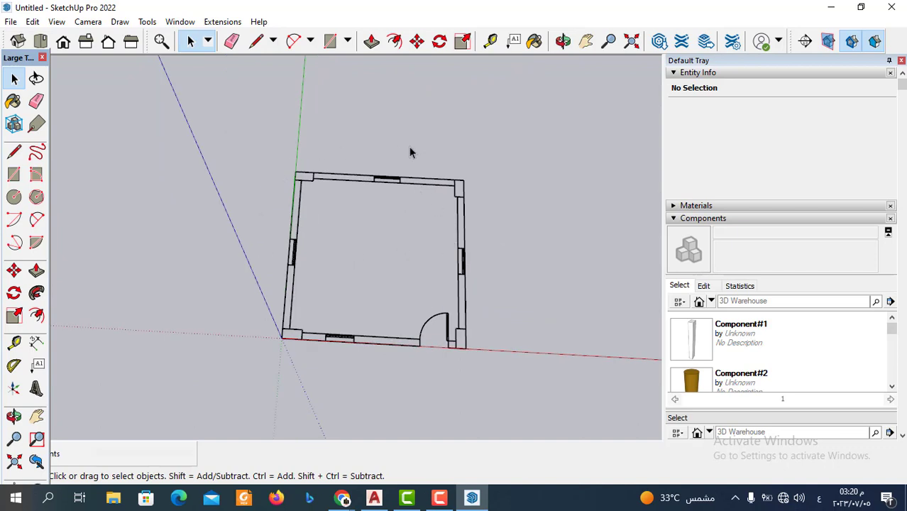
middle_drag(409, 152, 374, 237)
middle_drag(396, 232, 445, 268)
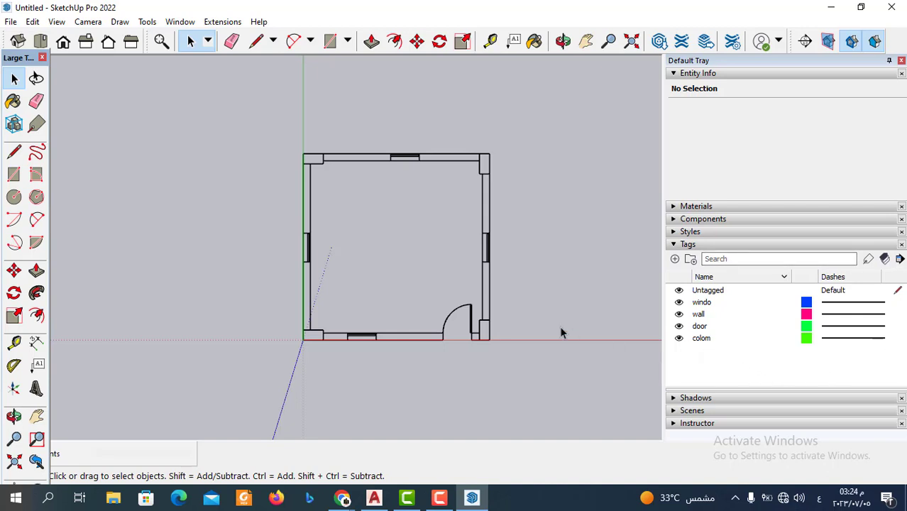
- Hide the windo and door tags, then orbit to a tilted view of the plan
scroll(561, 333, up, 1)
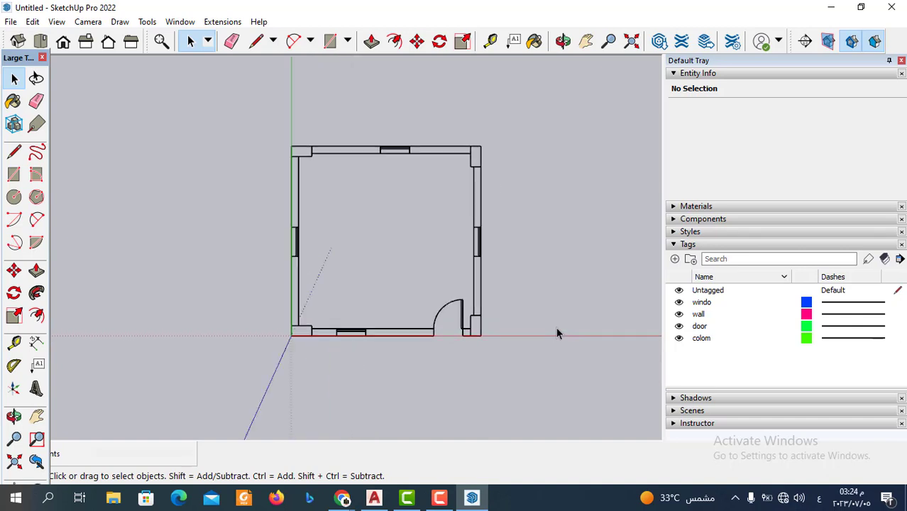
scroll(555, 333, down, 1)
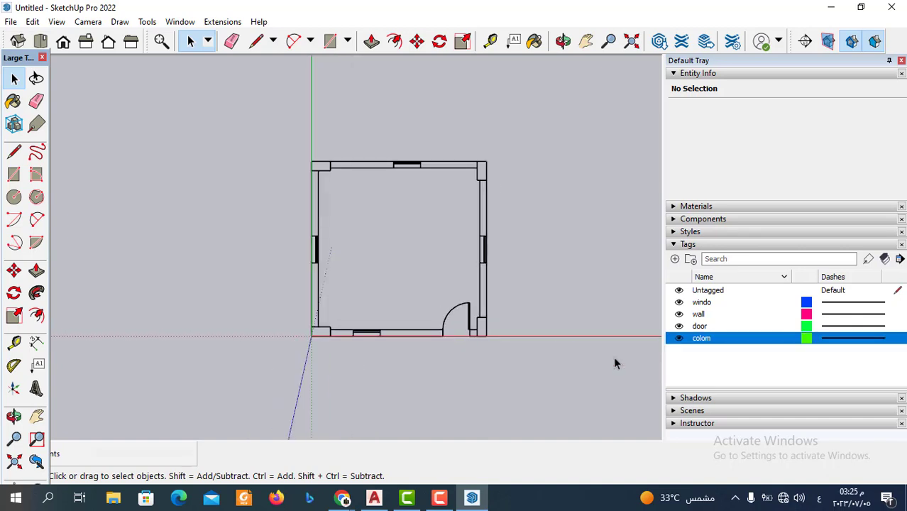
click(678, 302)
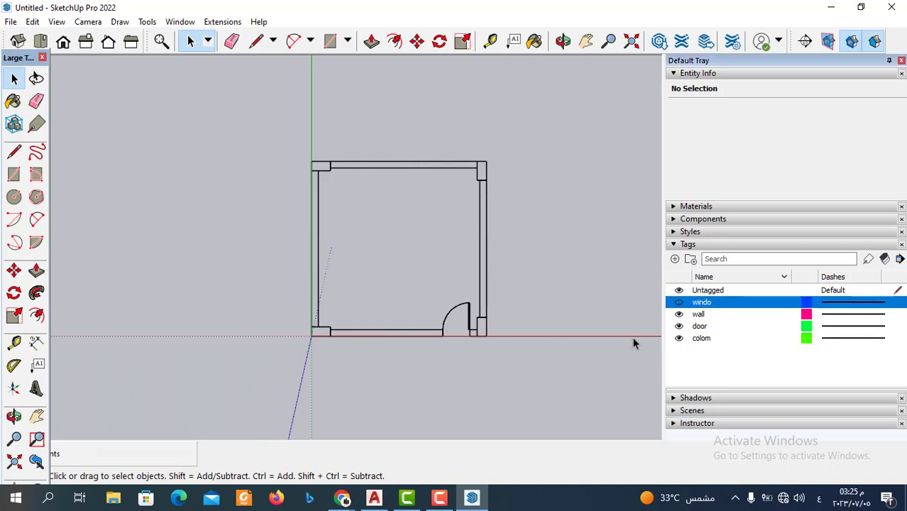
click(678, 326)
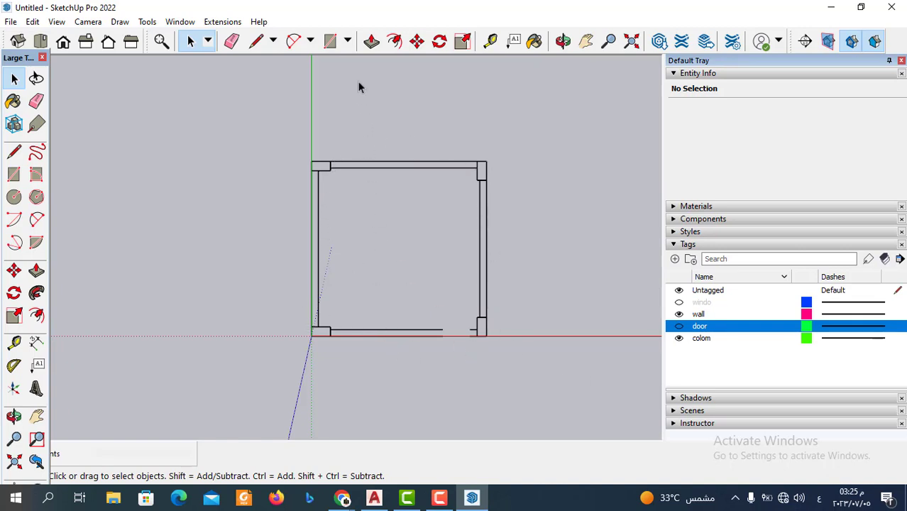
middle_drag(358, 87, 290, 107)
click(330, 40)
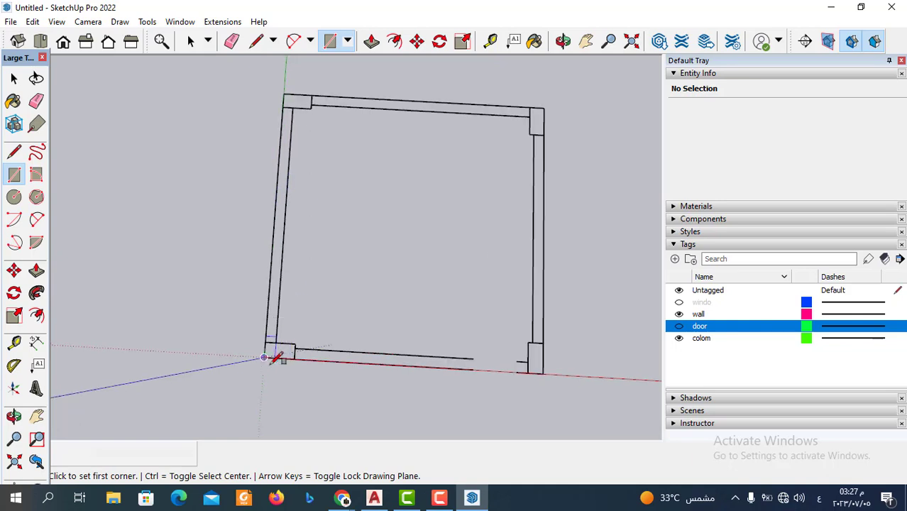
- Draw a column rectangle at the bottom-left corner and make it a group to edit
click(264, 357)
click(295, 345)
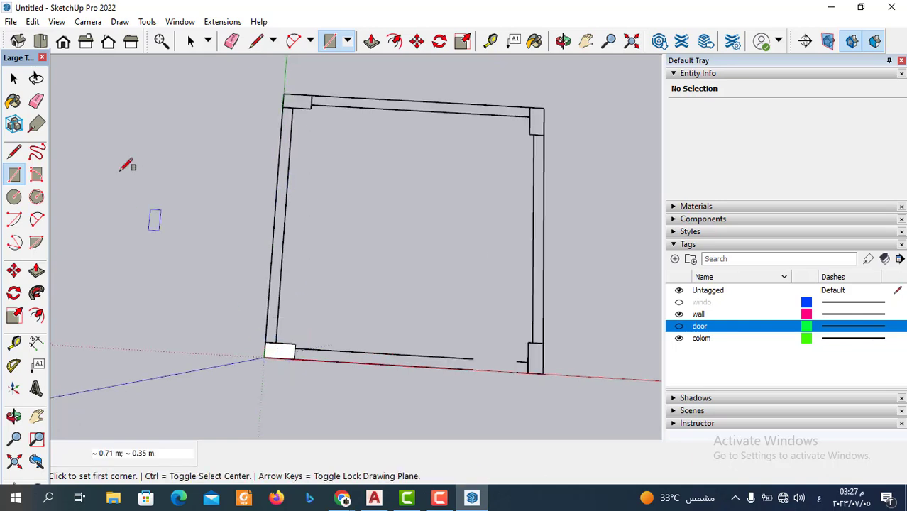
click(192, 40)
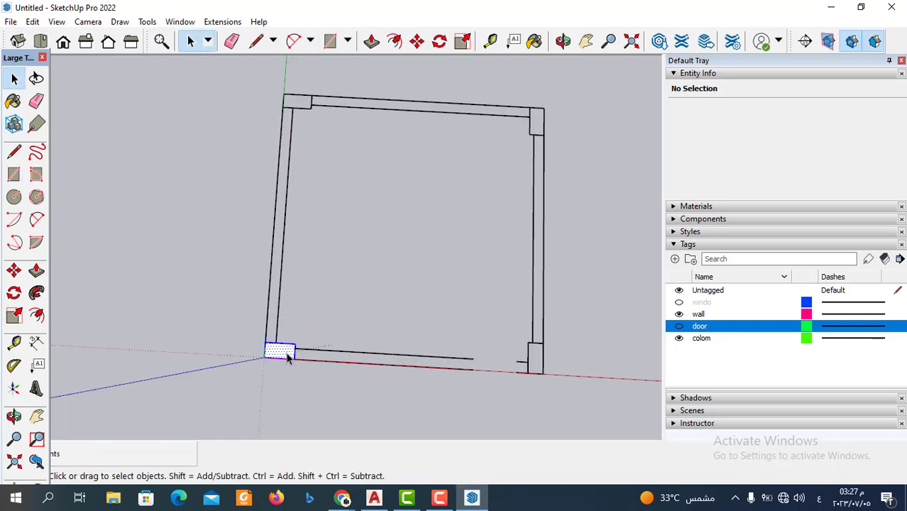
right_click(287, 358)
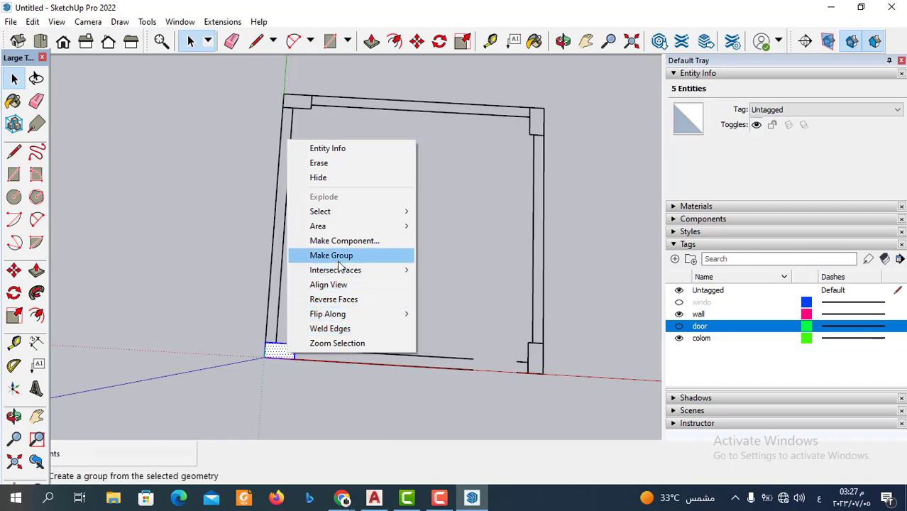
click(339, 257)
double_click(283, 349)
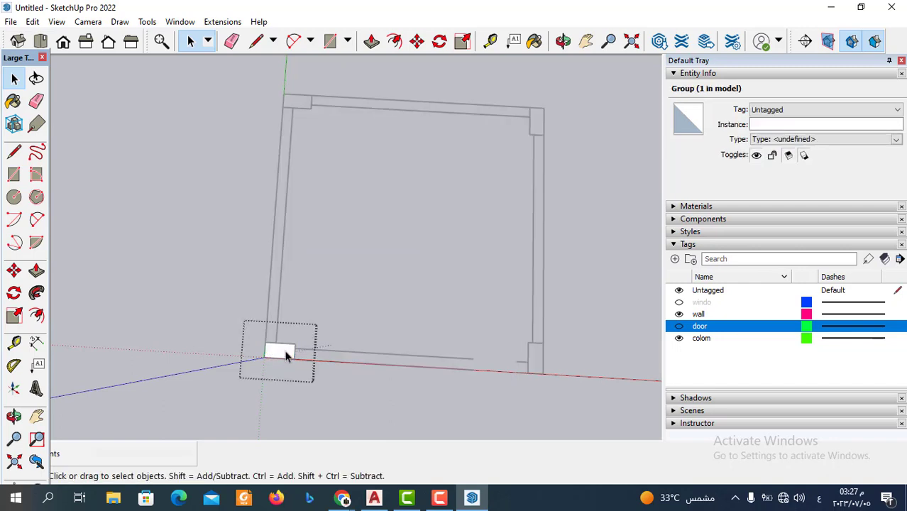
- Inside the group, draw column rectangles at the top-left, top-right and bottom-right corners
click(329, 41)
scroll(301, 106, up, 2)
click(281, 93)
click(313, 110)
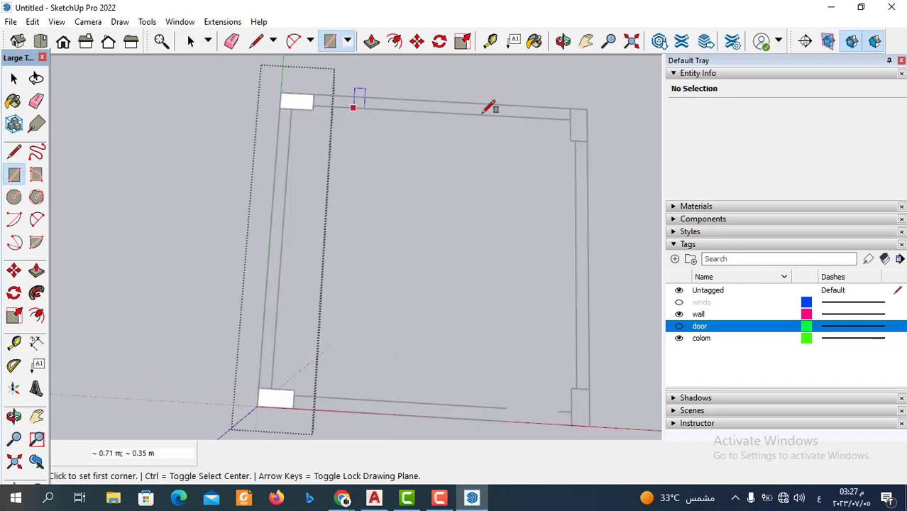
click(569, 109)
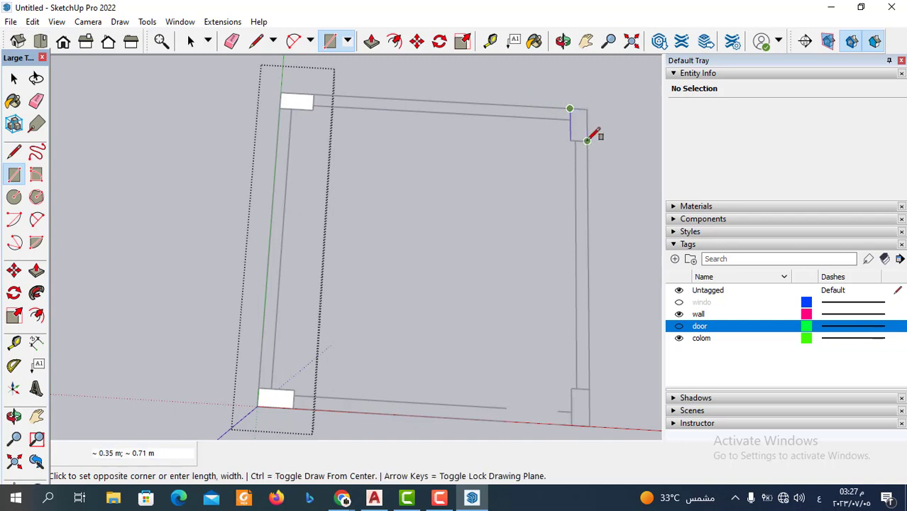
click(587, 139)
scroll(489, 158, down, 3)
scroll(567, 354, up, 3)
click(560, 367)
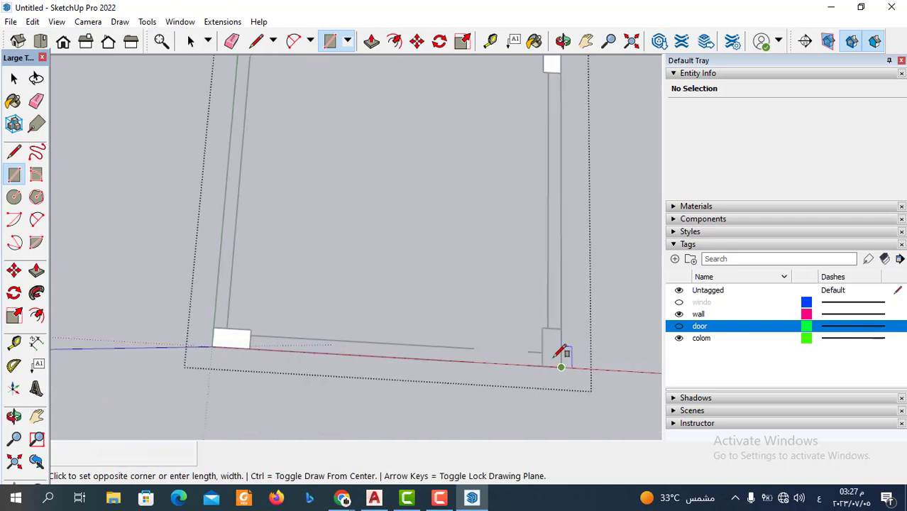
click(543, 327)
- Push/Pull the bottom-right column upward toward 2.80 m
click(376, 44)
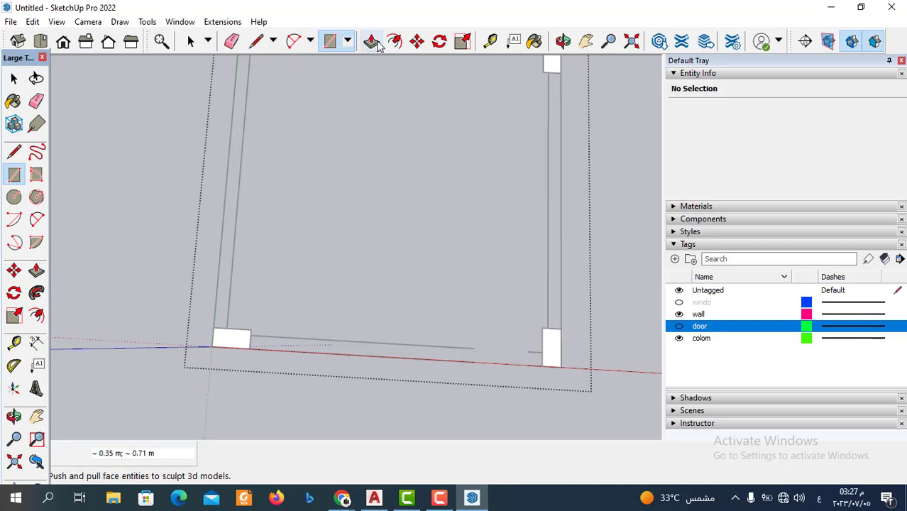
click(376, 44)
click(557, 358)
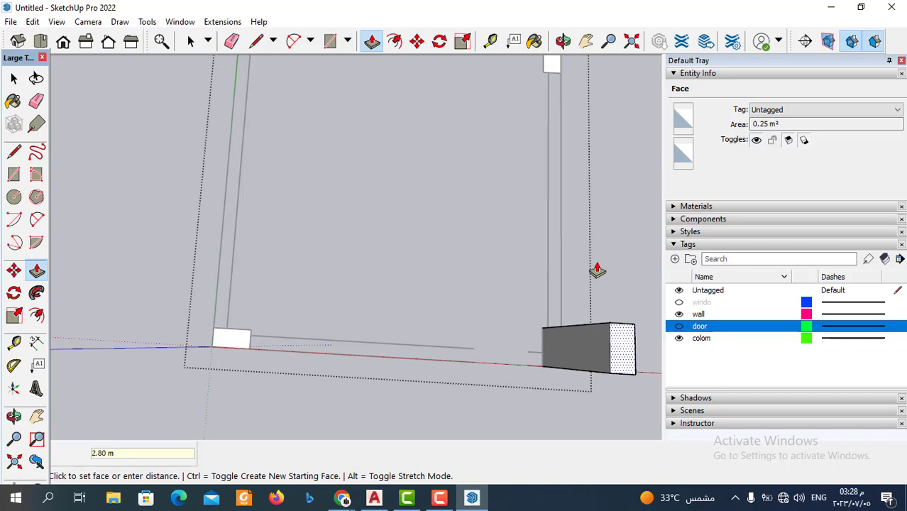
- Set the bottom-right column to 2.80 m and raise the other three columns to match
click(597, 270)
double_click(240, 342)
scroll(504, 177, down, 3)
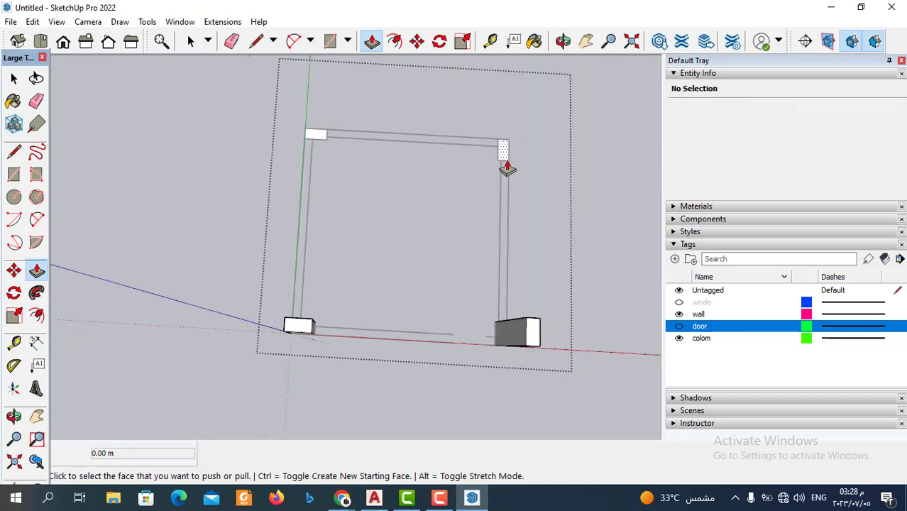
double_click(507, 168)
double_click(323, 141)
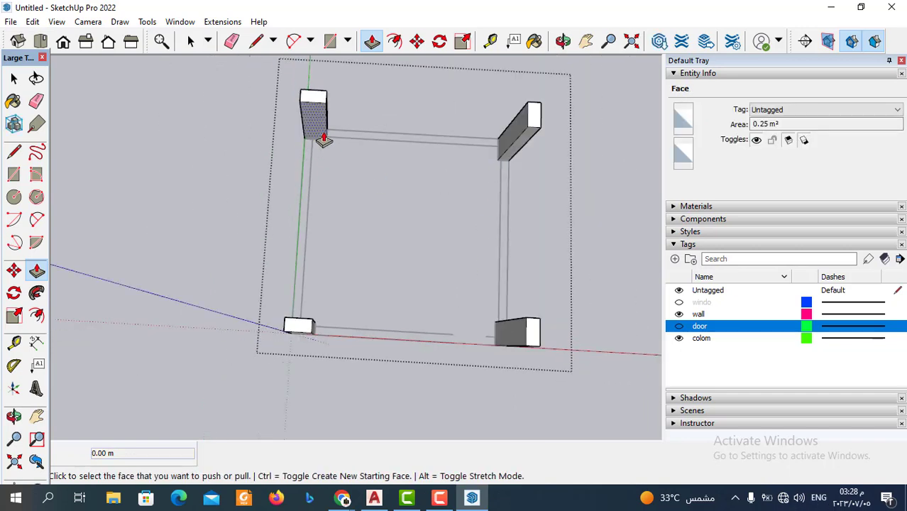
click(190, 41)
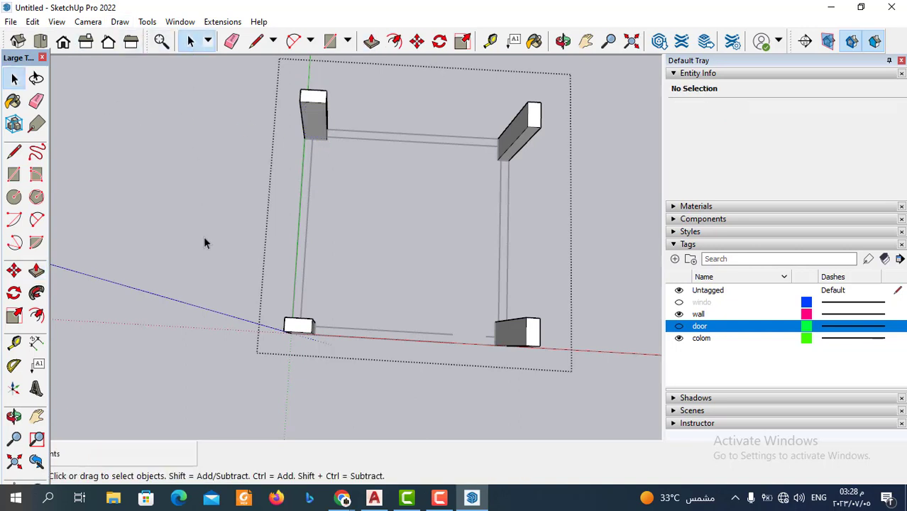
middle_drag(477, 259, 456, 81)
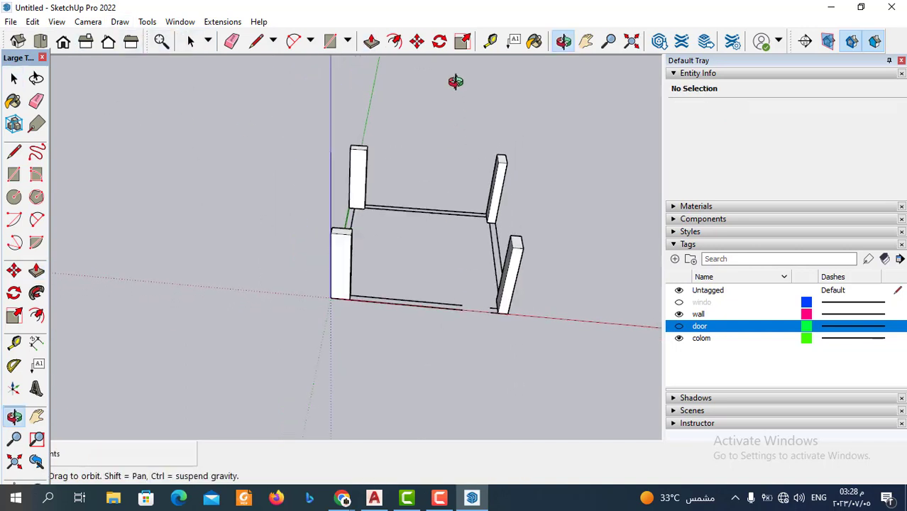
- Assign the columns group to the colom tag, then hide the colom and door tags
click(520, 247)
click(833, 111)
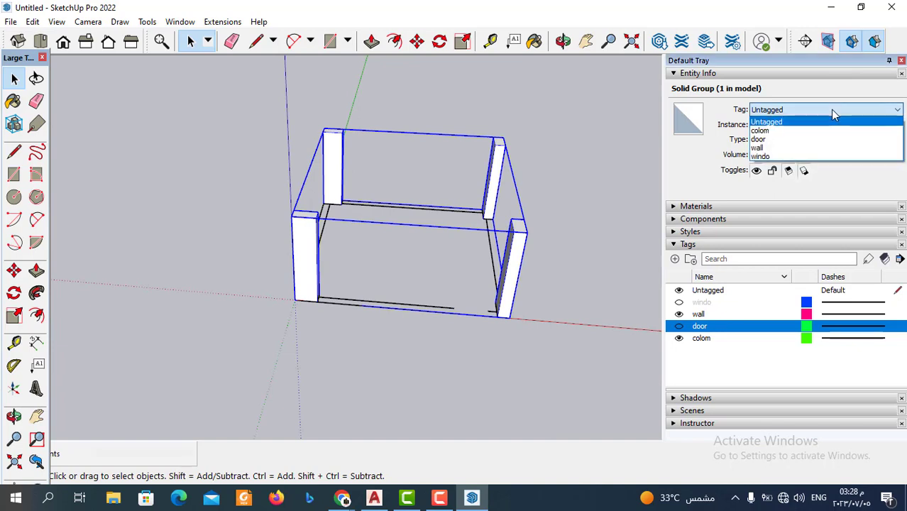
click(766, 131)
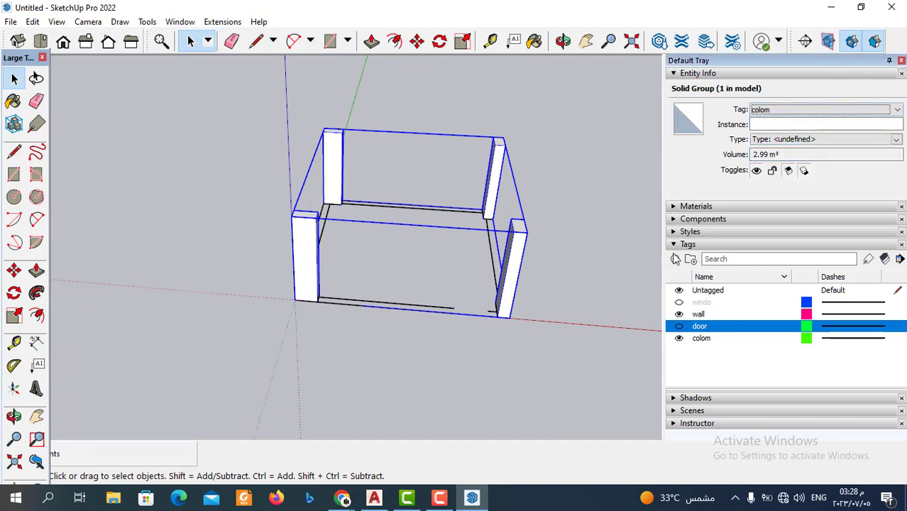
click(679, 326)
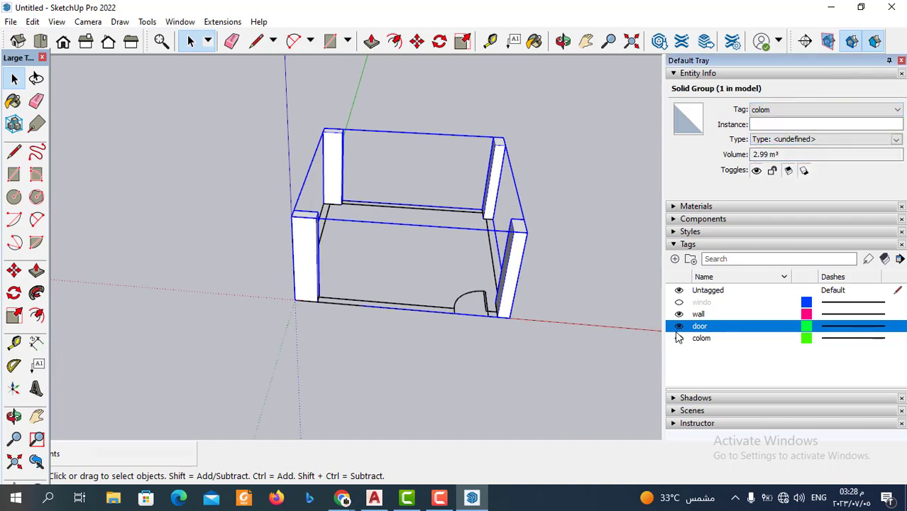
click(678, 326)
click(678, 338)
click(553, 333)
middle_drag(553, 333, 394, 227)
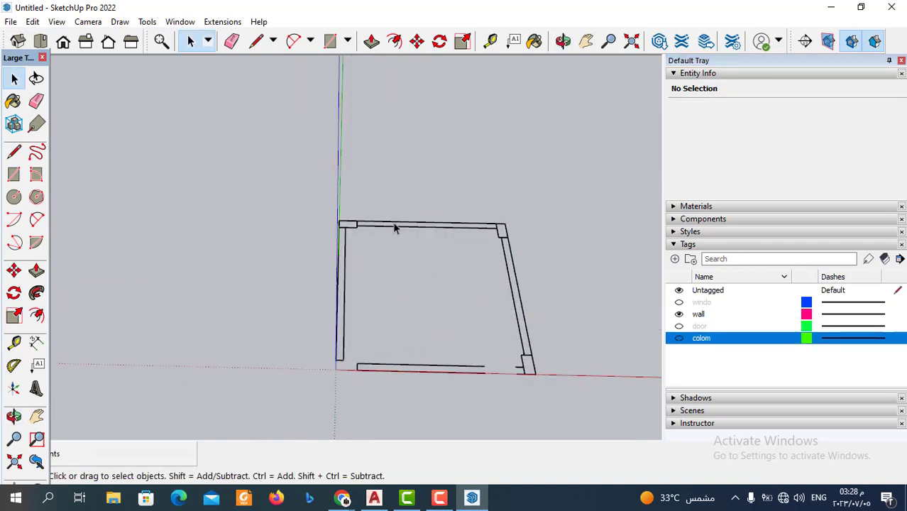
- Draw a rectangle face along the left wall and make it an editable group
click(330, 41)
scroll(359, 334, up, 1)
click(334, 364)
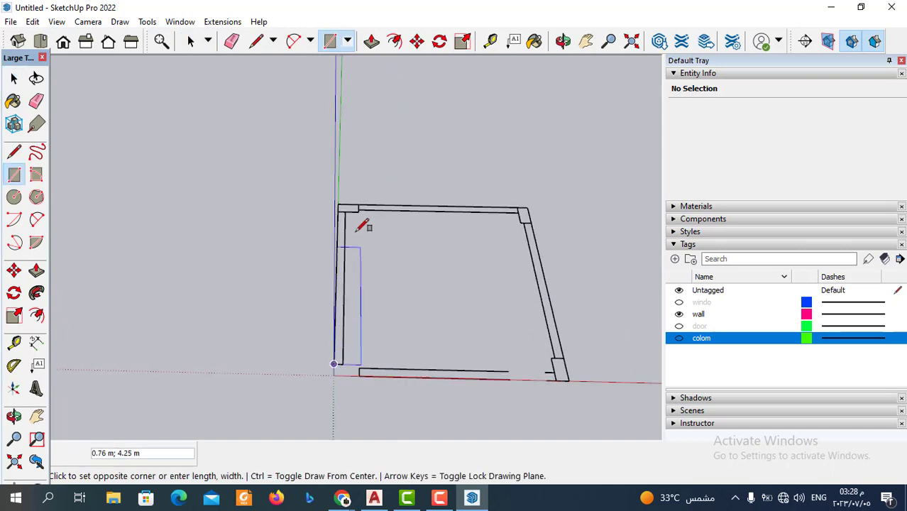
click(344, 211)
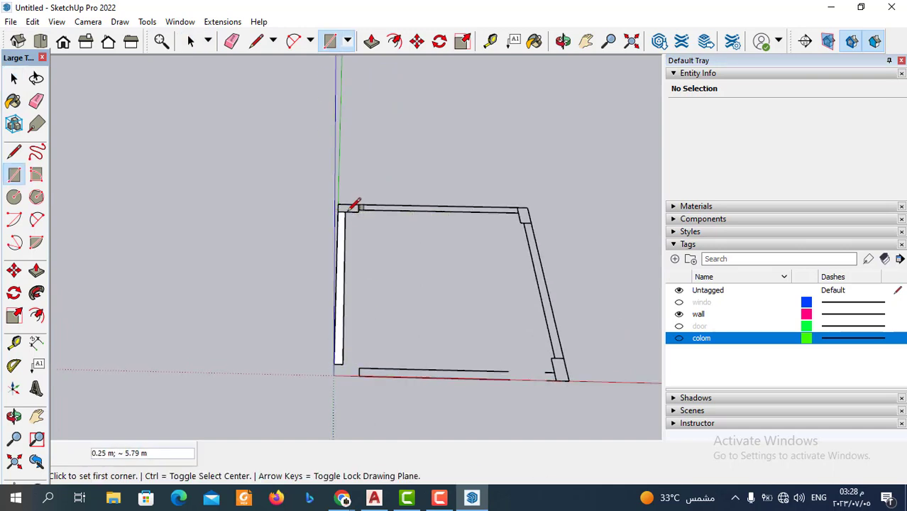
click(189, 43)
scroll(350, 232, up, 1)
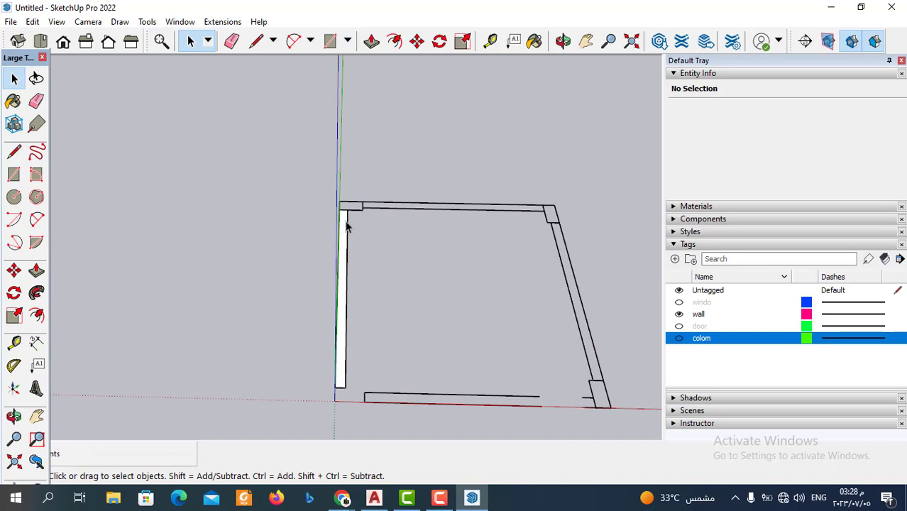
right_click(345, 224)
click(389, 337)
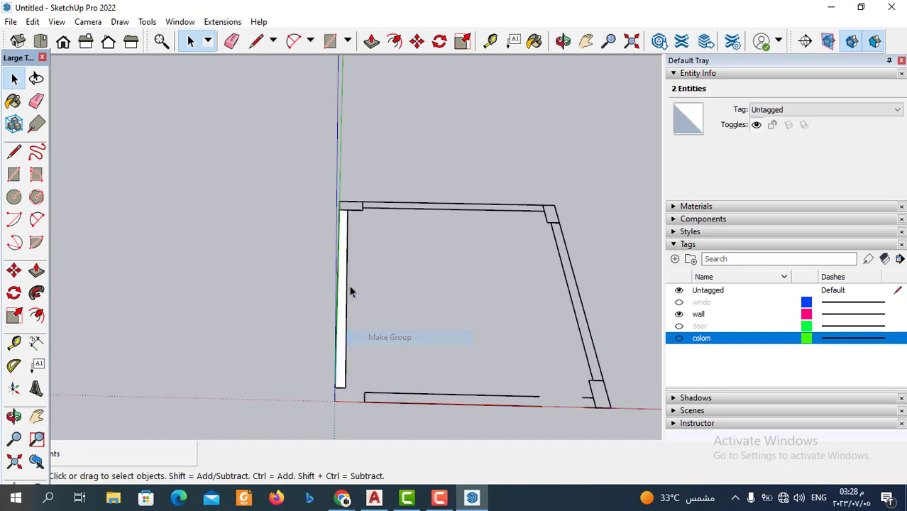
double_click(346, 257)
- Inside the group, draw rectangle faces along the back and right walls
click(329, 40)
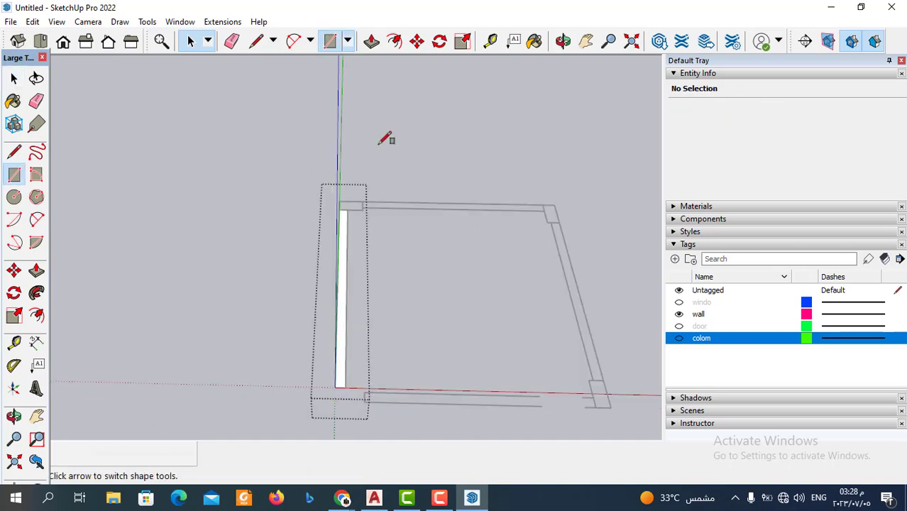
scroll(366, 202, up, 1)
scroll(365, 202, up, 1)
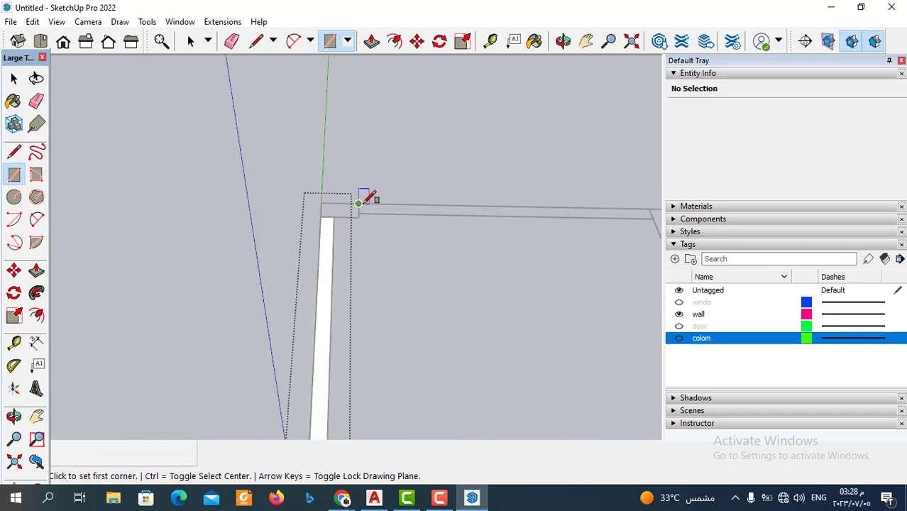
click(358, 204)
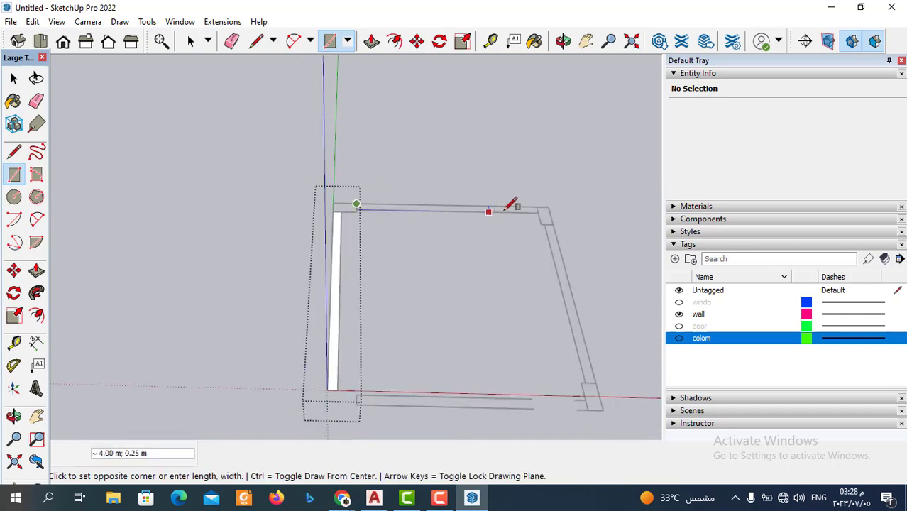
click(544, 213)
scroll(508, 216, up, 1)
scroll(546, 207, up, 1)
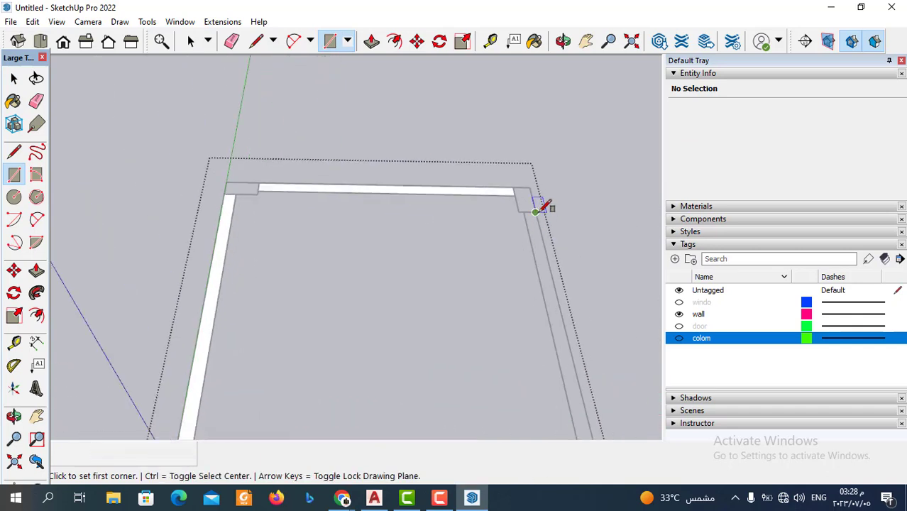
click(538, 210)
scroll(561, 313, down, 1)
scroll(573, 340, up, 1)
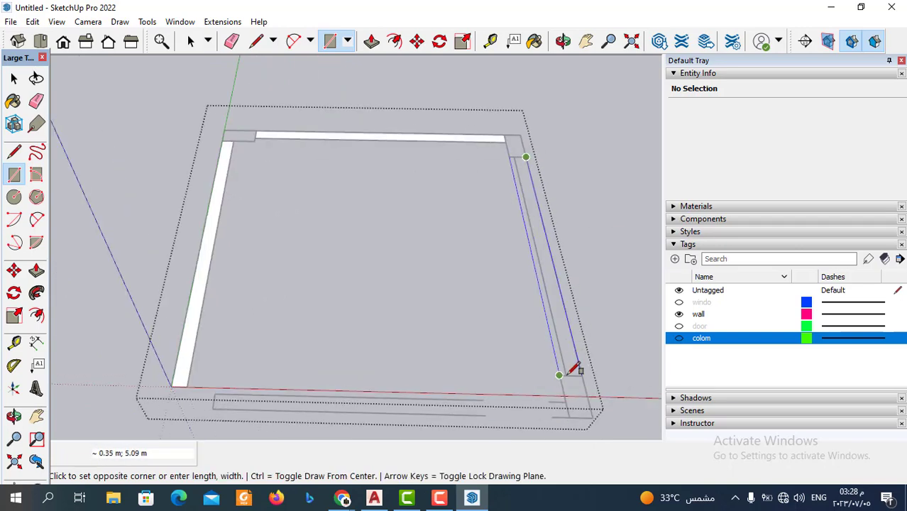
click(573, 370)
scroll(575, 369, down, 1)
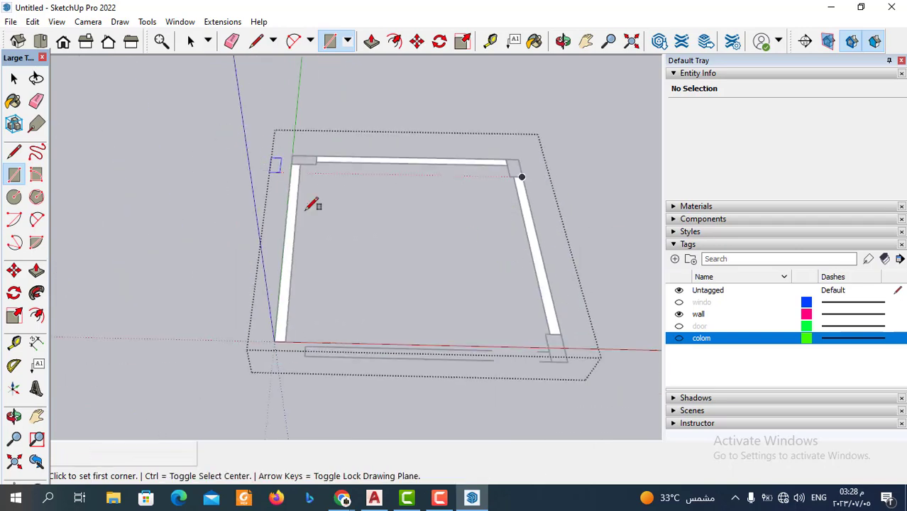
scroll(323, 354, up, 1)
scroll(349, 334, down, 1)
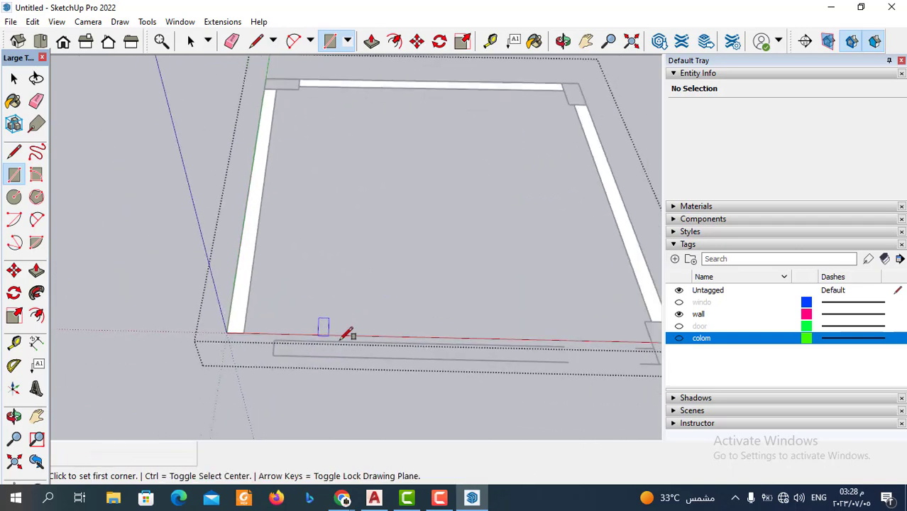
- Push/Pull the right, back and left wall faces up 3.00 m
click(371, 43)
click(554, 259)
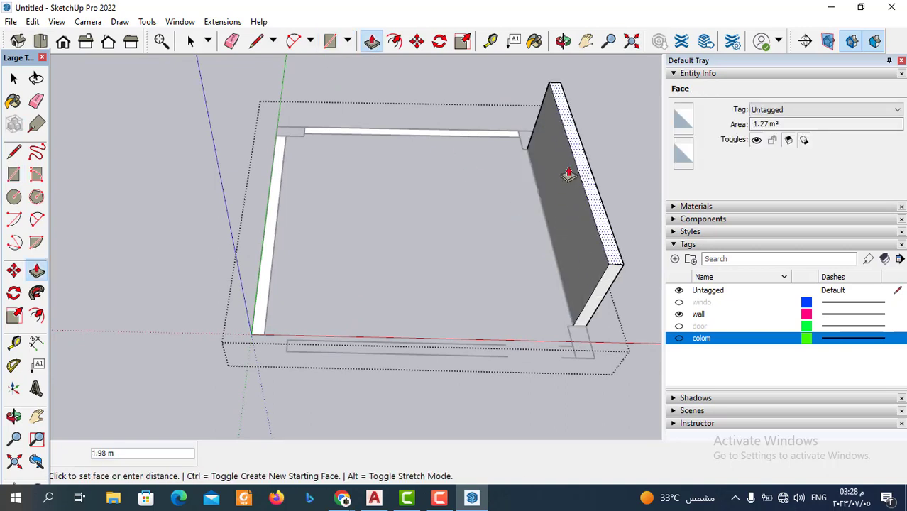
key(Return)
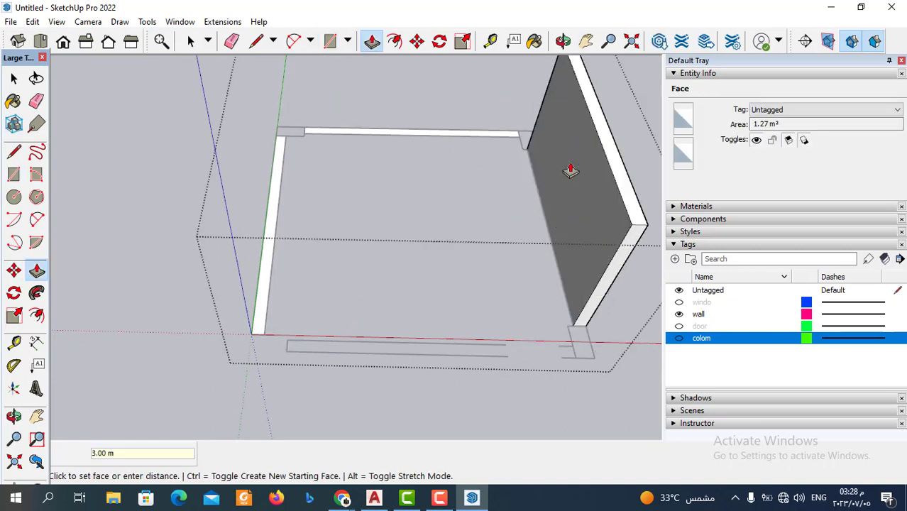
double_click(474, 134)
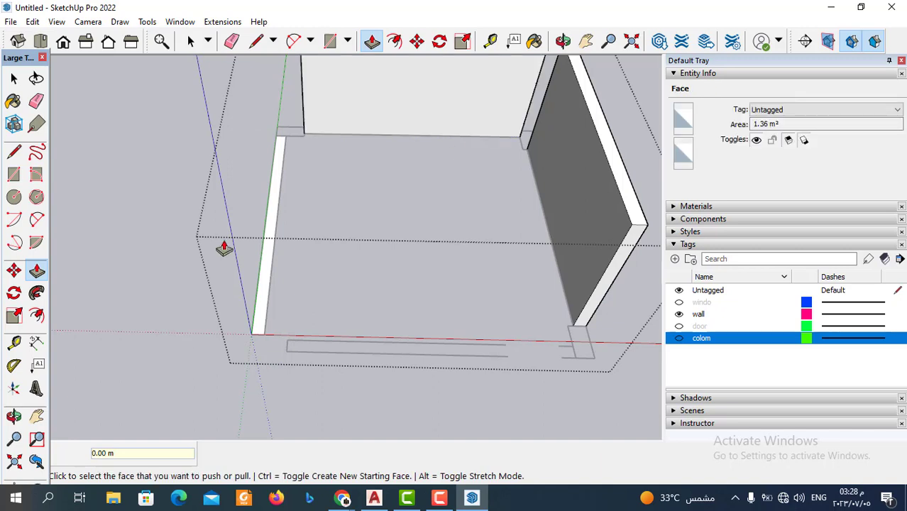
double_click(268, 245)
scroll(362, 223, down, 3)
key(space)
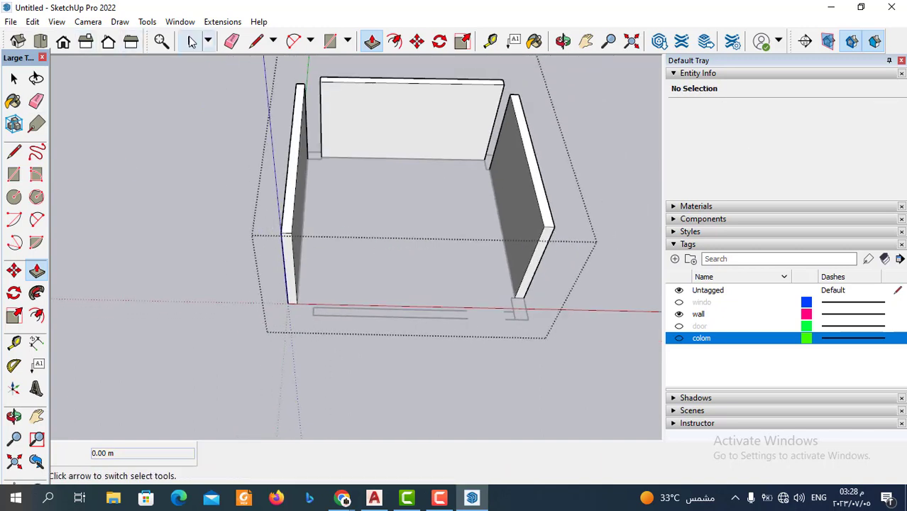
- Exit the group, assign it the wall tag, and hide that tag
click(173, 207)
middle_drag(173, 206, 553, 309)
click(540, 252)
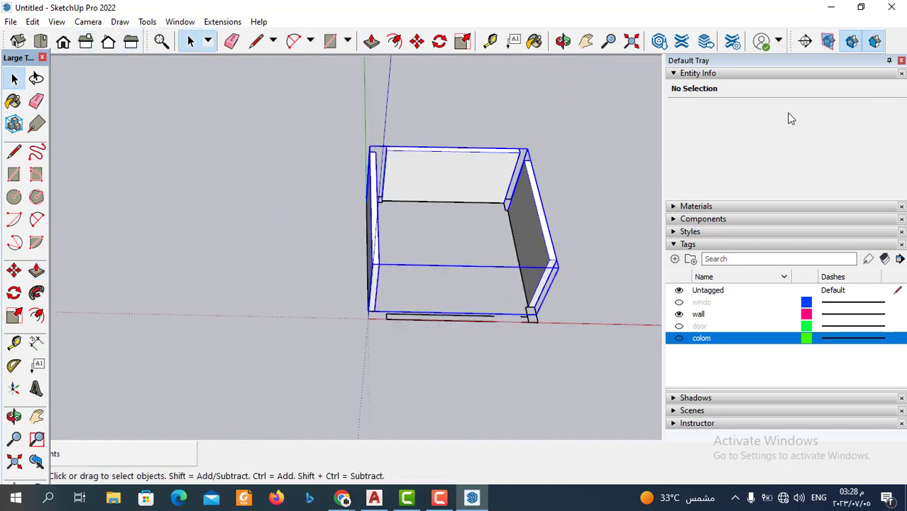
click(784, 111)
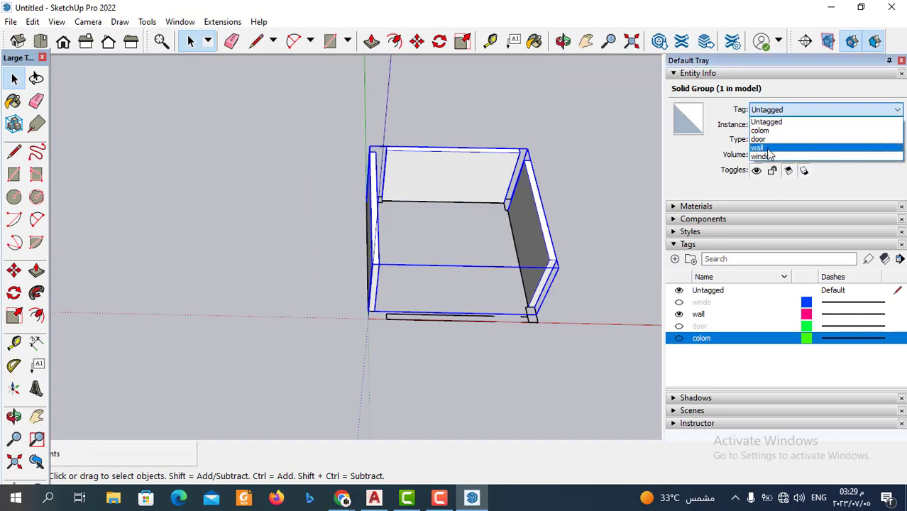
click(772, 148)
click(679, 315)
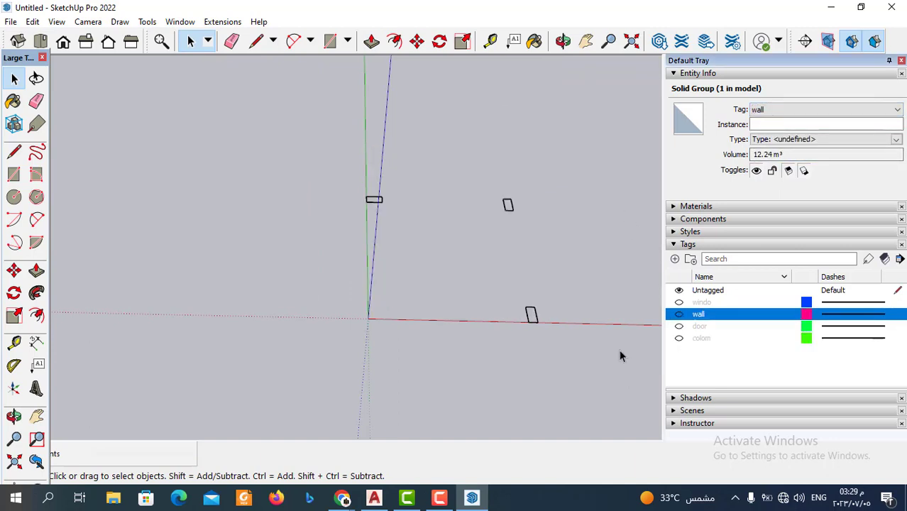
mouse_move(578, 342)
middle_down()
mouse_move(531, 328)
mouse_move(635, 323)
middle_up()
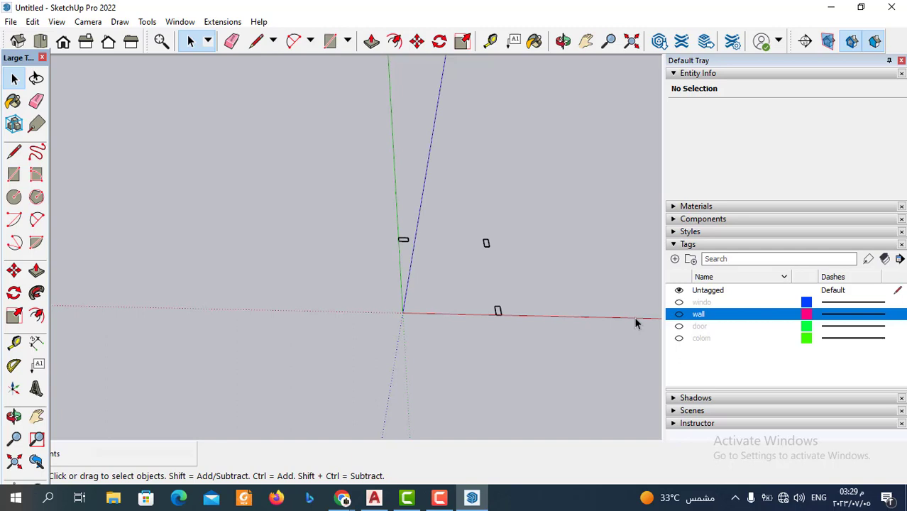
- Make the windo and door tags visible so the window marks and door swing reappear
click(679, 302)
mouse_move(627, 383)
middle_down()
mouse_move(467, 303)
mouse_move(506, 306)
mouse_move(368, 218)
middle_up()
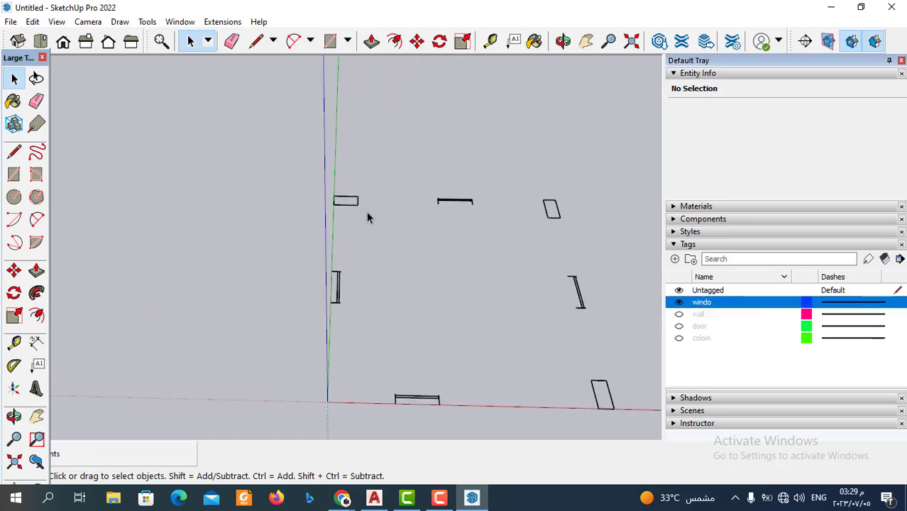
click(679, 326)
mouse_move(490, 262)
middle_down()
mouse_move(520, 289)
mouse_move(624, 316)
middle_up()
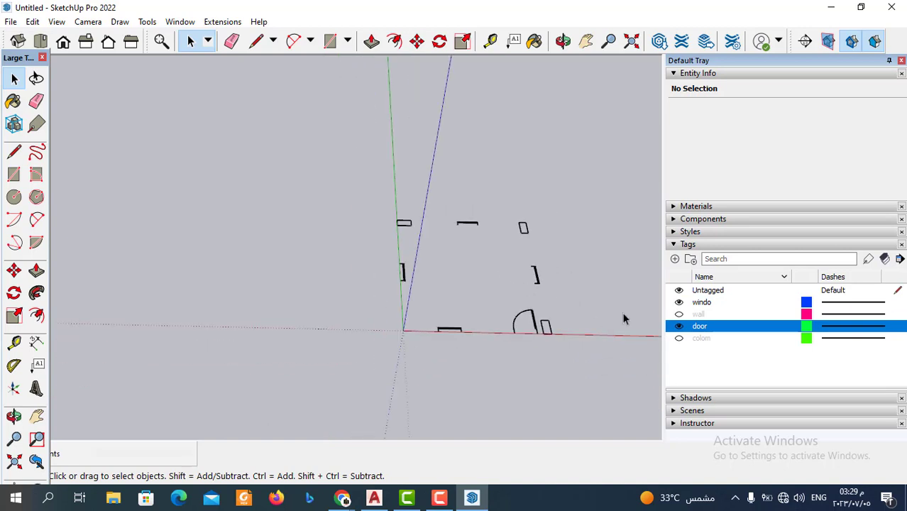
- Show the wall and colom tags again and view the whole room in perspective
click(679, 313)
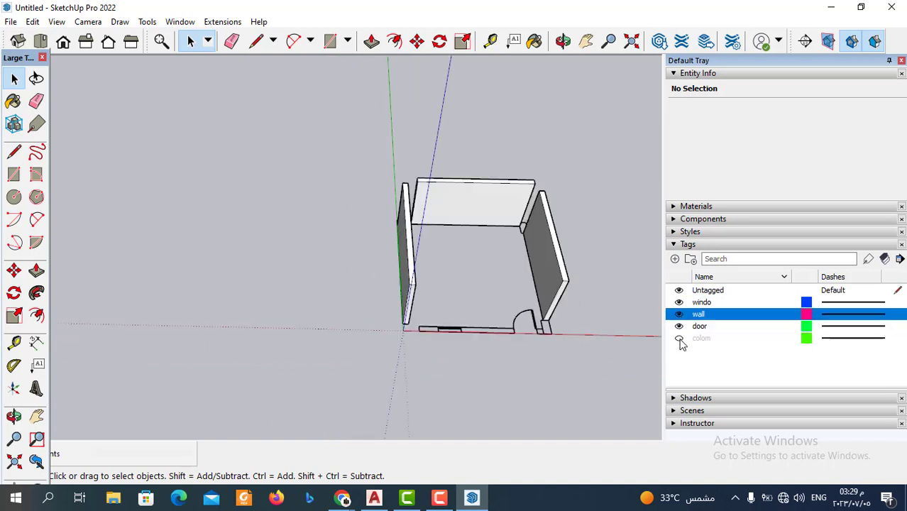
click(679, 338)
mouse_move(650, 334)
middle_down()
mouse_move(562, 323)
mouse_move(496, 210)
mouse_move(509, 253)
middle_up()
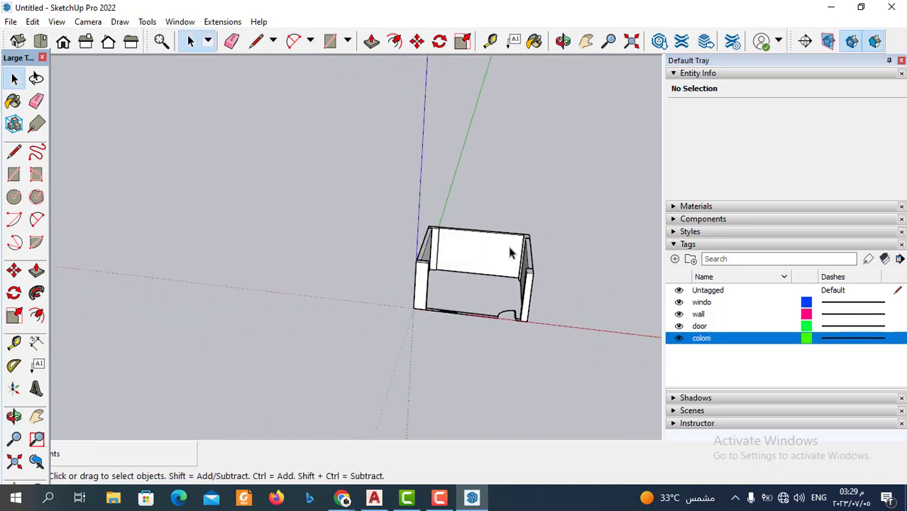
scroll(509, 253, up, 3)
scroll(500, 166, down, 2)
mouse_move(500, 167)
middle_down()
mouse_move(581, 215)
mouse_move(553, 256)
middle_up()
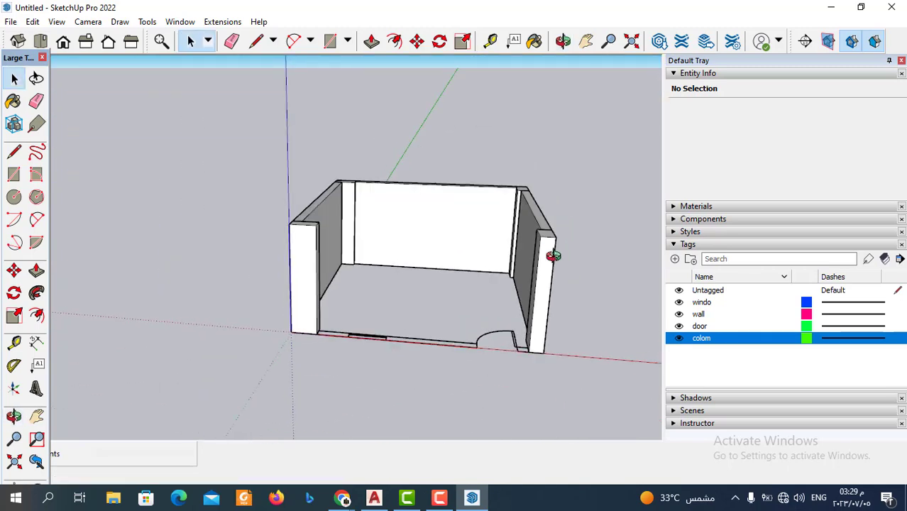
scroll(555, 260, up, 2)
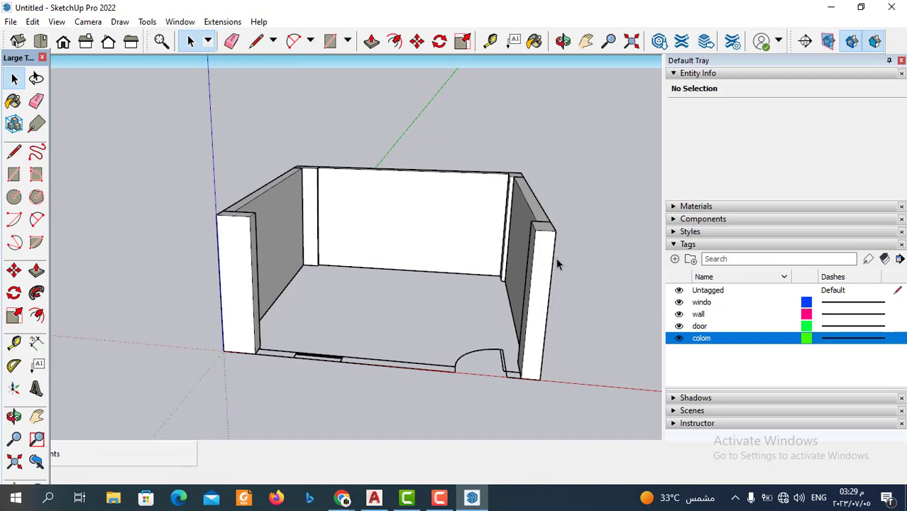